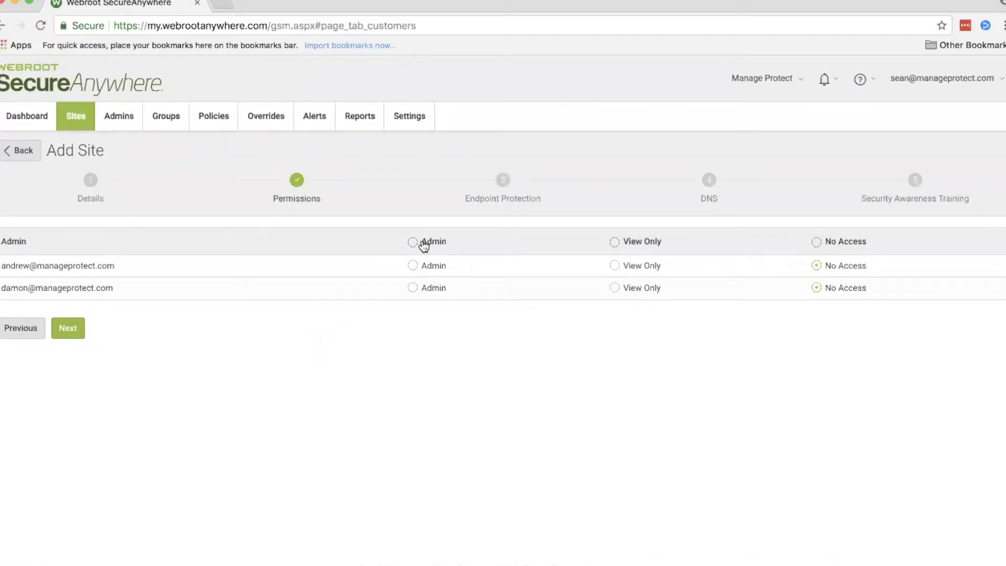
Step: Continue past the unchanged admin permissions and configure endpoint protection with 10 site seats and the Recommended Defaults policy
{"action": "left_click", "coordinate": [72, 331]}
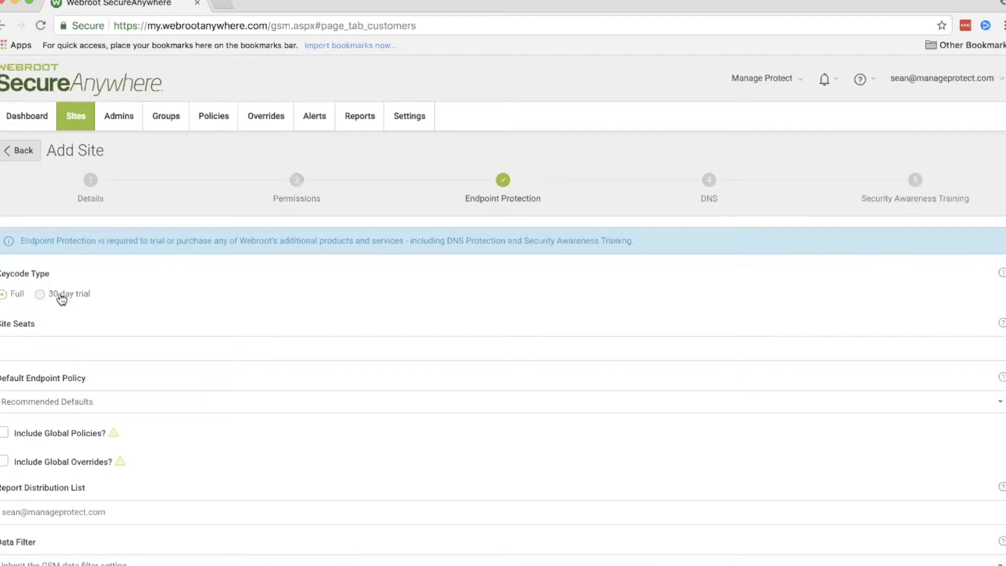
{"action": "left_click", "coordinate": [47, 347]}
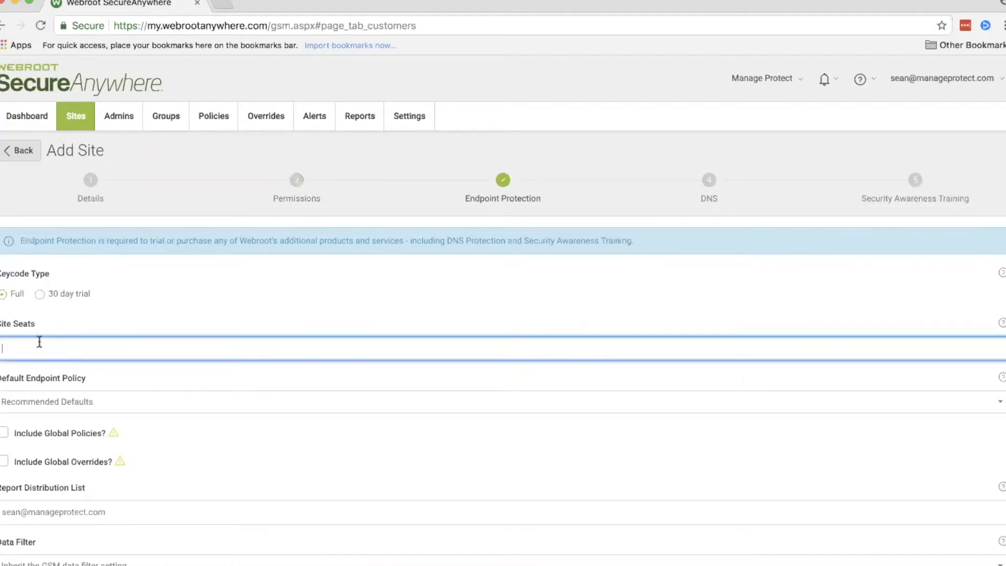
{"action": "type", "text": "10"}
{"action": "scroll", "coordinate": [132, 358], "scroll_direction": "down", "scroll_amount": 2}
{"action": "left_click", "coordinate": [127, 336]}
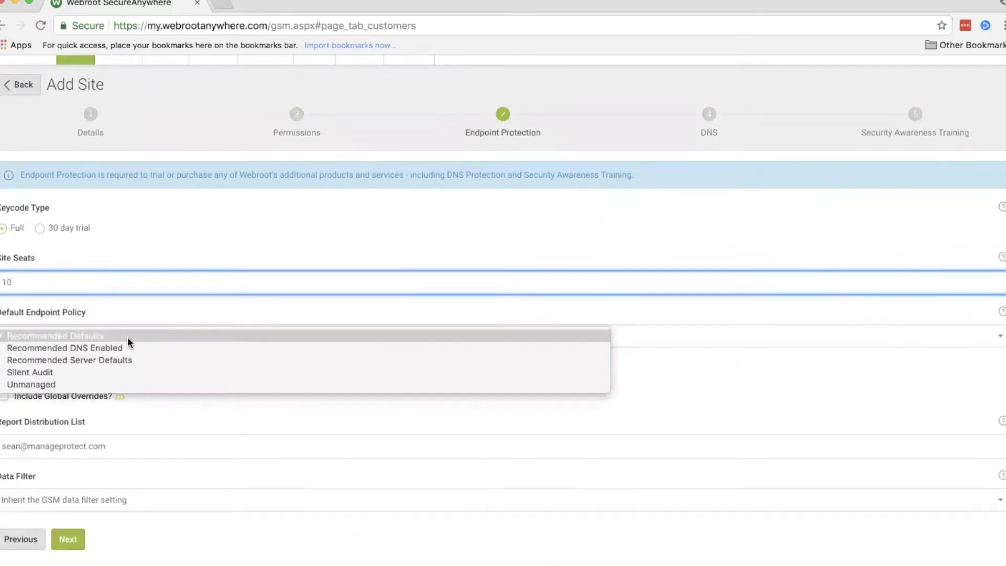
{"action": "left_click", "coordinate": [145, 335]}
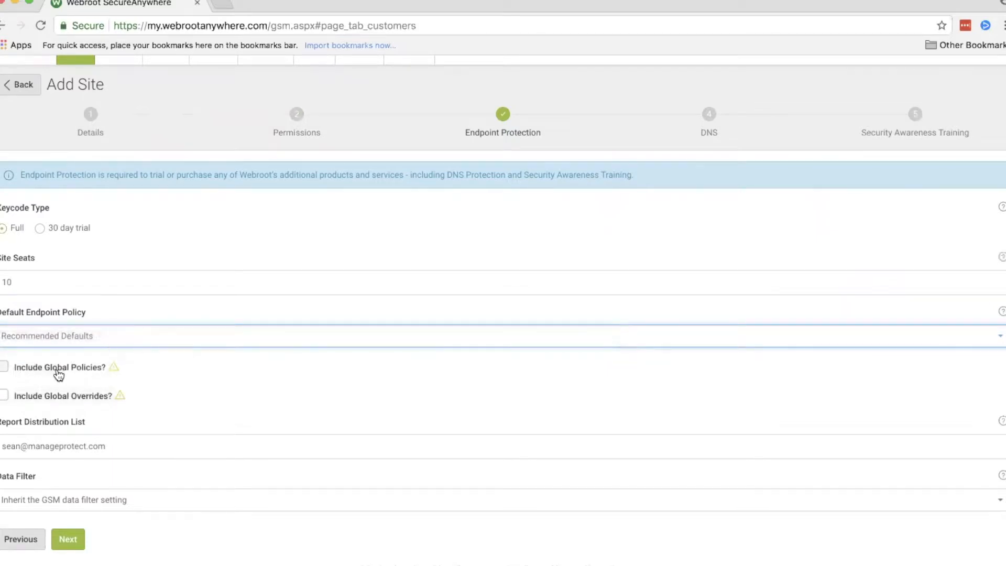
Step: Include both global policies and global overrides in the new site's endpoint protection settings
{"action": "left_click", "coordinate": [52, 373]}
{"action": "left_click", "coordinate": [54, 397]}
{"action": "scroll", "coordinate": [225, 373], "scroll_direction": "down", "scroll_amount": 1}
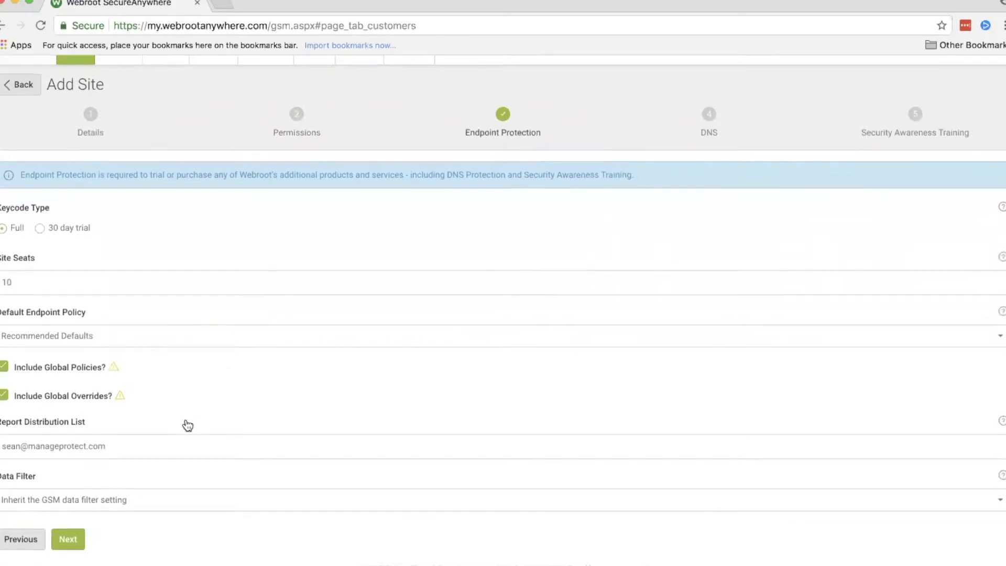
{"action": "scroll", "coordinate": [188, 426], "scroll_direction": "up", "scroll_amount": 2}
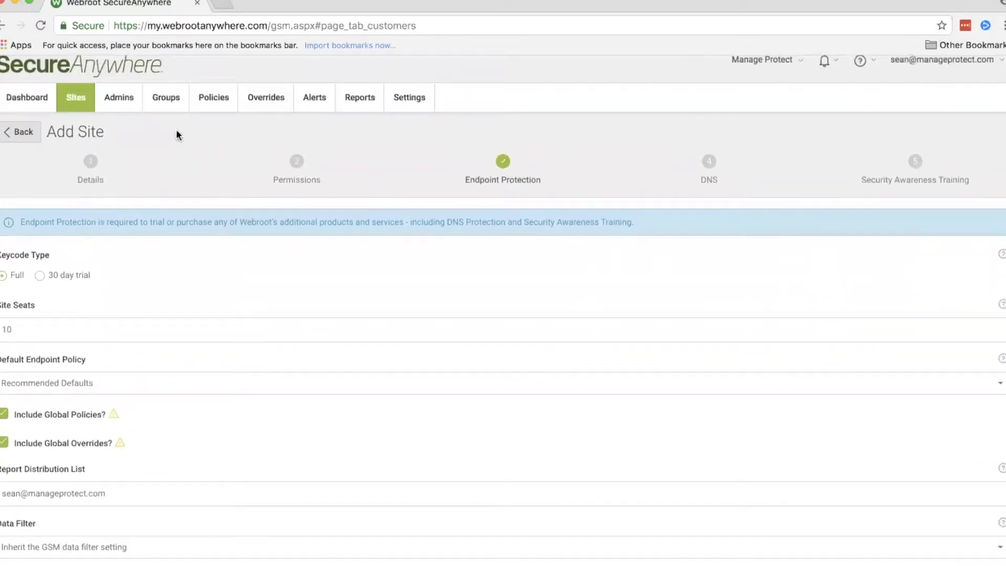
{"action": "scroll", "coordinate": [225, 390], "scroll_direction": "down", "scroll_amount": 2}
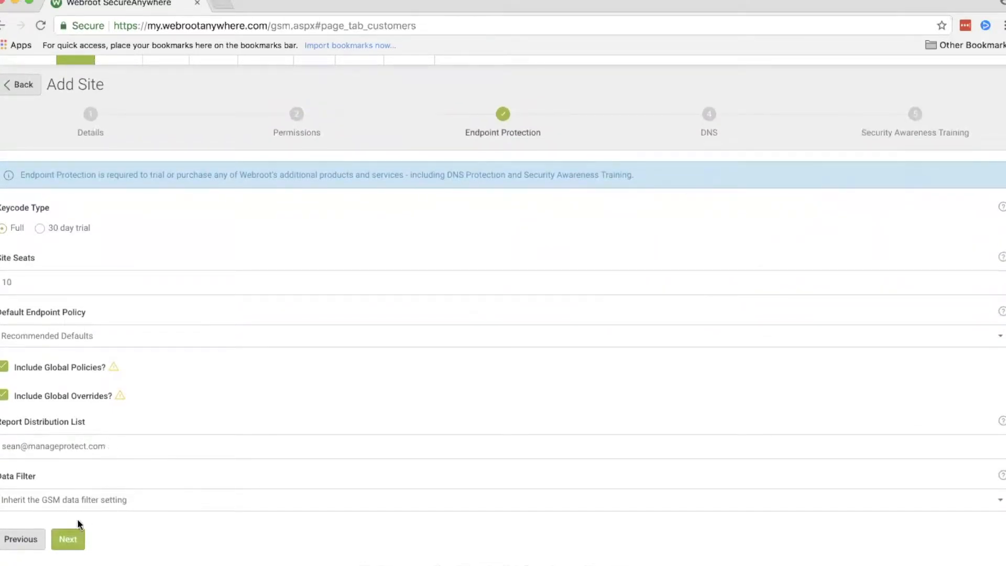
Step: Finish adding the site with SecureAnywhere DNS and Security Awareness Training left disabled
{"action": "left_click", "coordinate": [73, 542]}
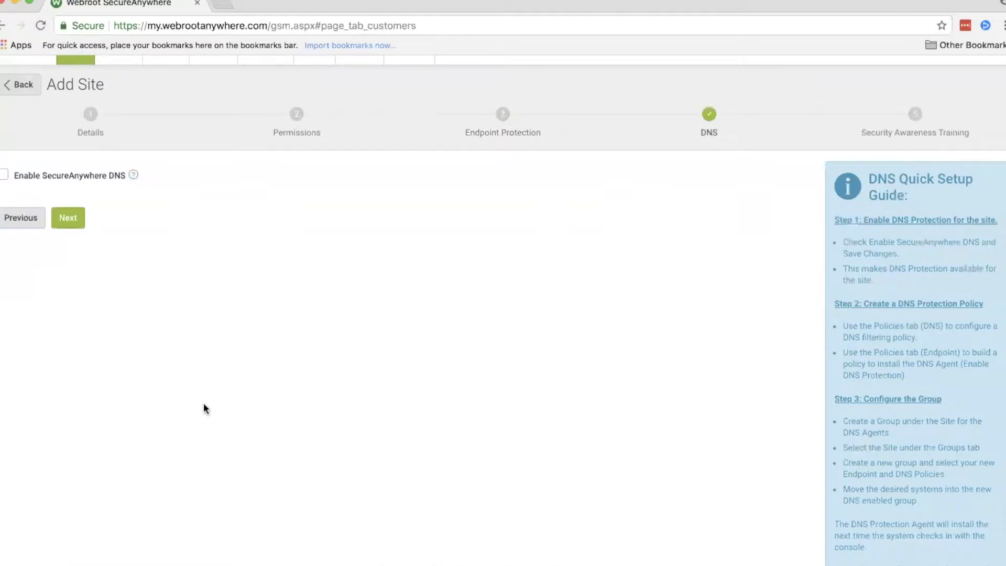
{"action": "left_click", "coordinate": [71, 223]}
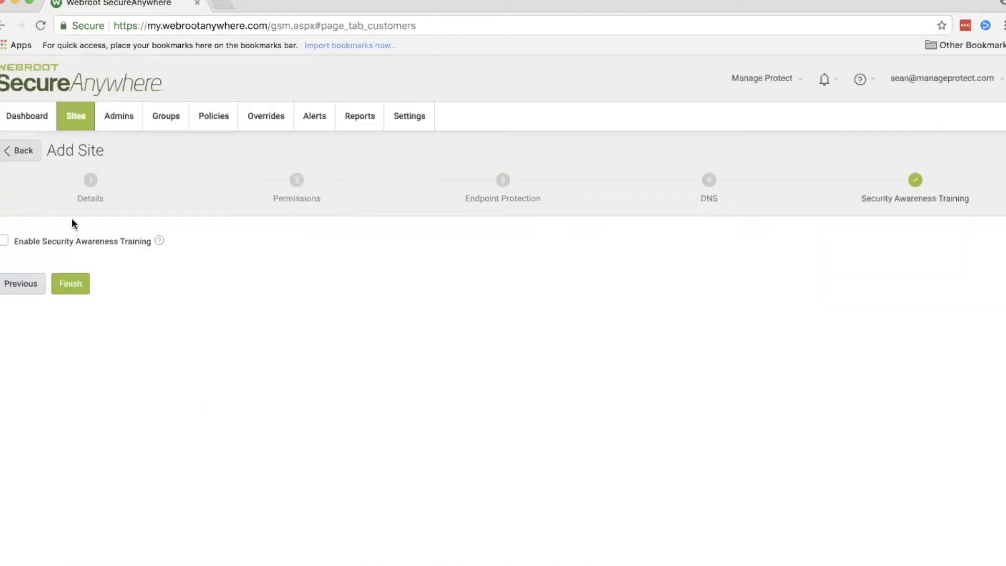
{"action": "left_click", "coordinate": [70, 288]}
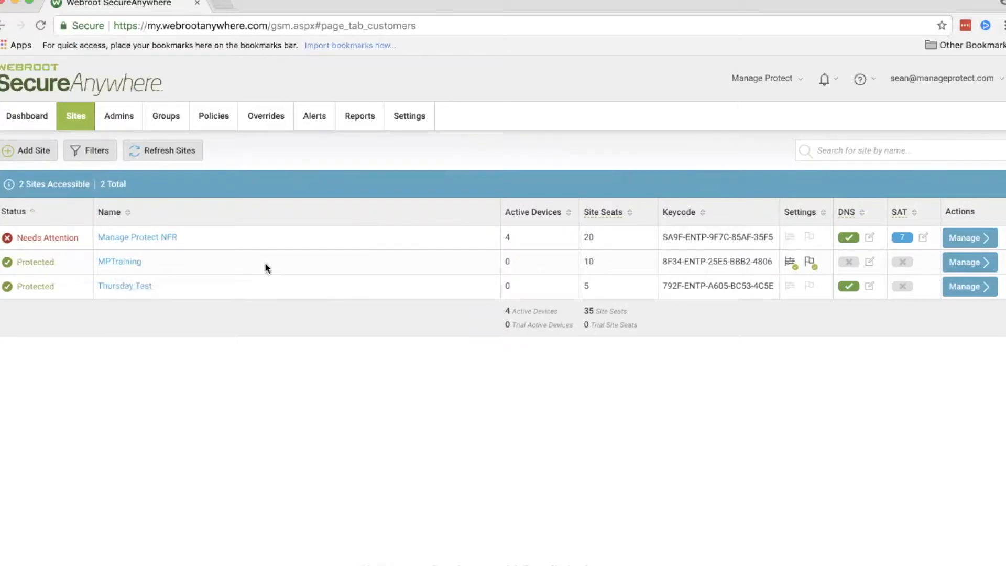
Step: Open the MPTraining site's endpoint protection console and highlight its available keycode
{"action": "left_click", "coordinate": [120, 262]}
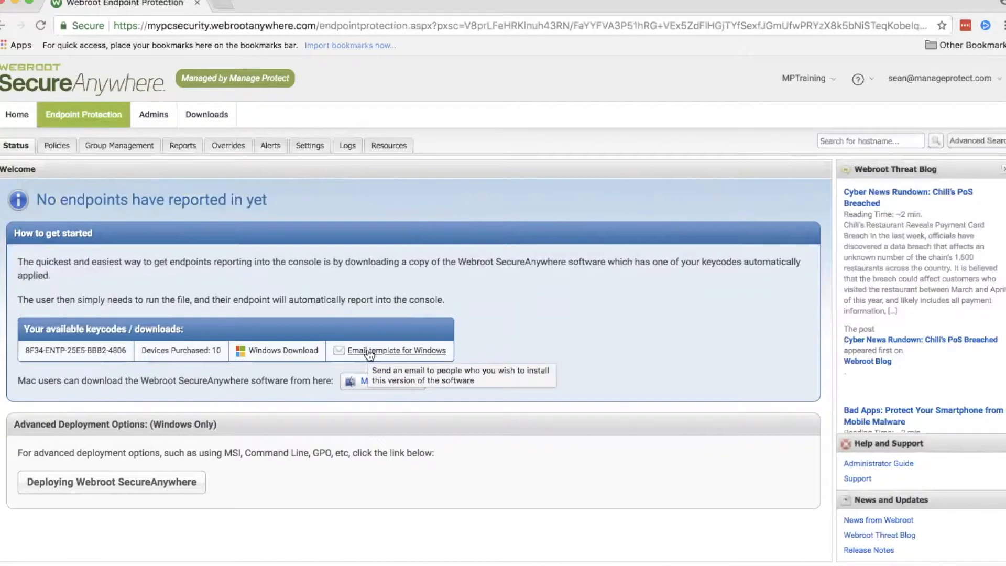
{"action": "left_click_drag", "start_coordinate": [126, 348], "coordinate": [24, 346]}
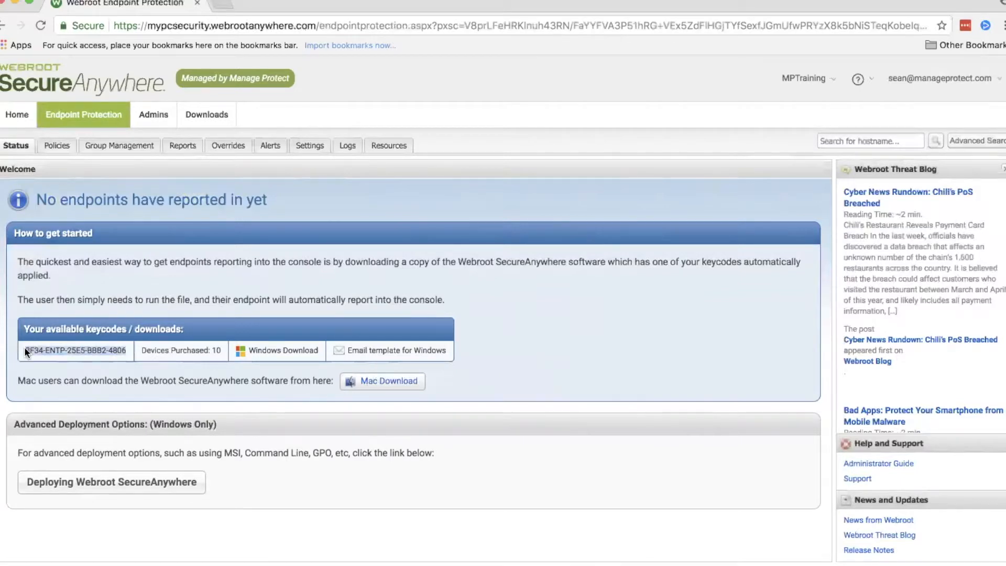
{"action": "left_click", "coordinate": [76, 347]}
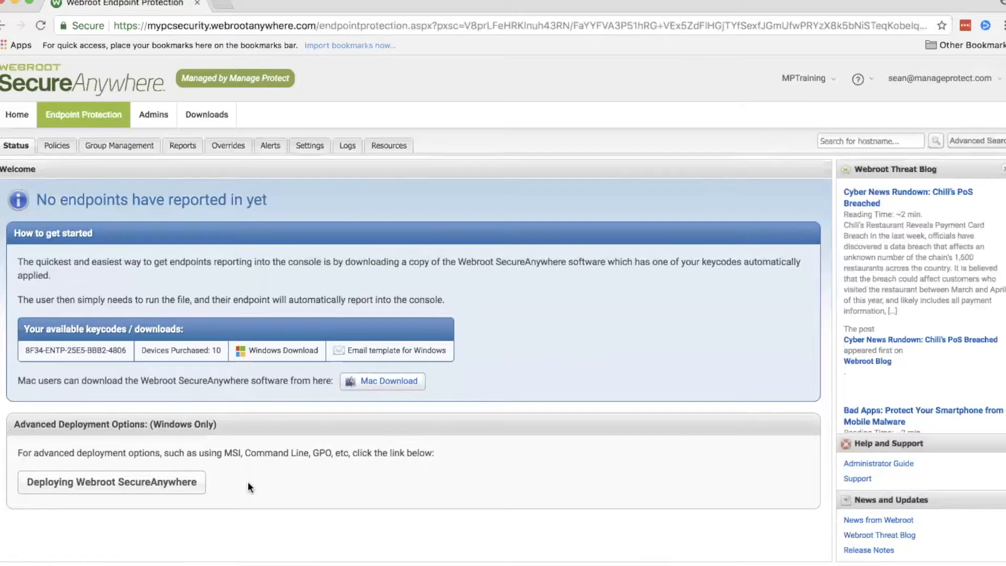
Step: Create an endpoint policy named mptraining with the description mptraining
{"action": "left_click", "coordinate": [63, 144]}
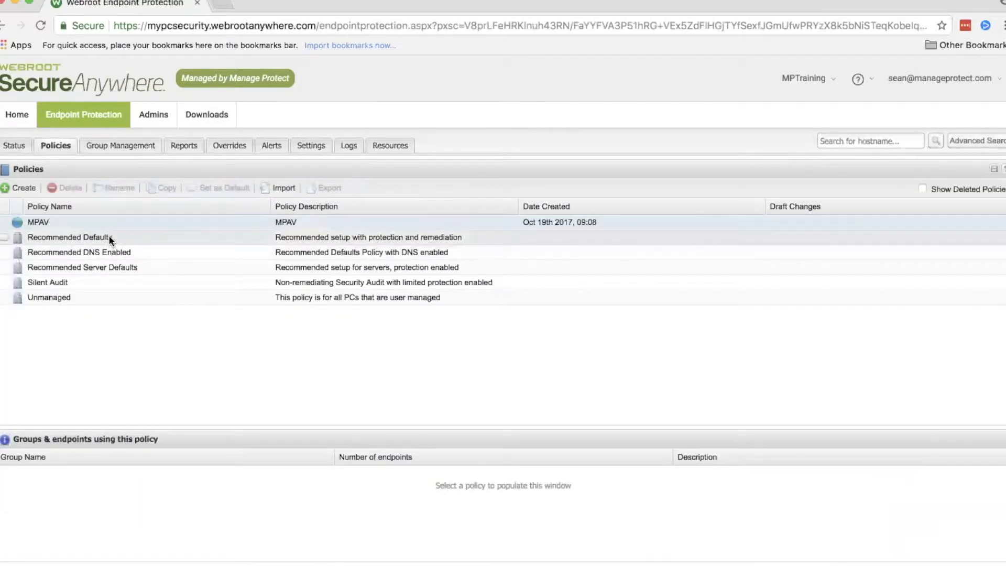
{"action": "left_click", "coordinate": [21, 187]}
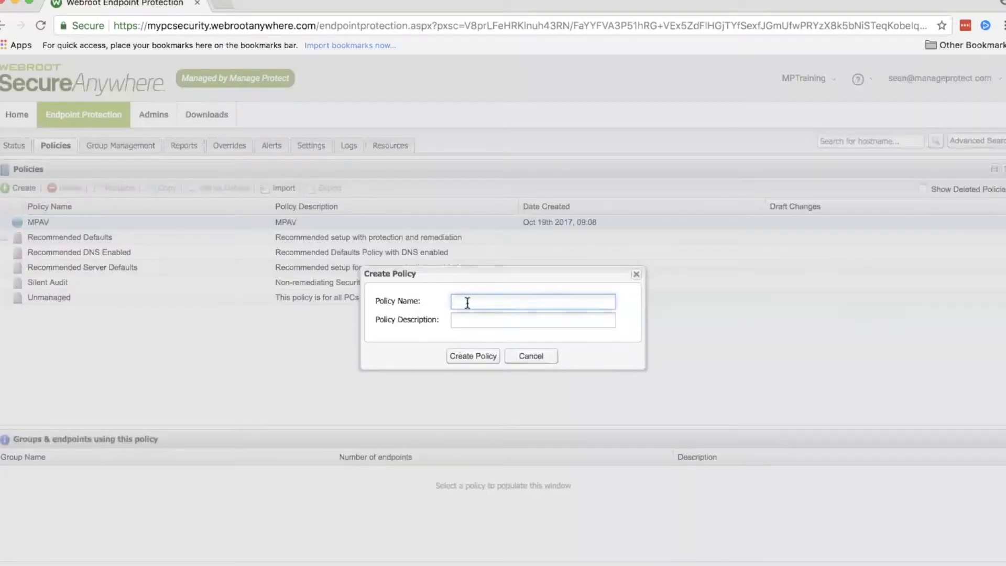
{"action": "type", "text": "mptraining"}
{"action": "key", "text": "Tab"}
{"action": "left_click", "coordinate": [471, 351]}
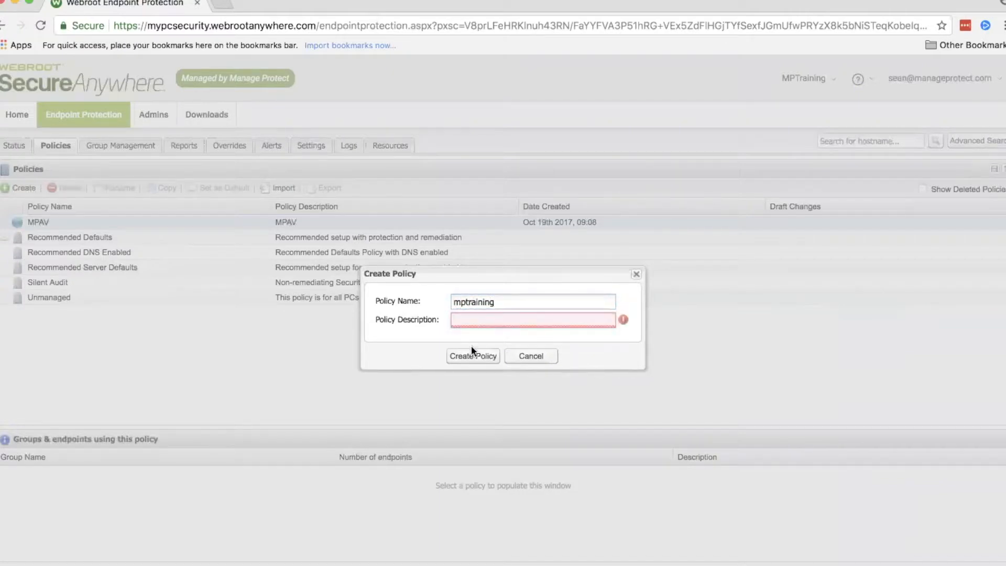
{"action": "left_click", "coordinate": [469, 323]}
{"action": "type", "text": "mptraining"}
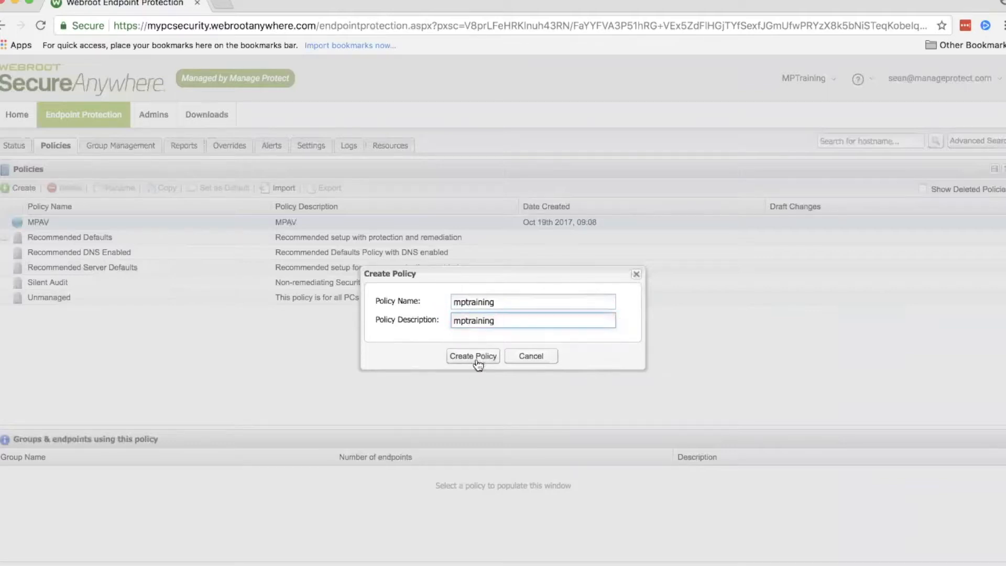
{"action": "left_click", "coordinate": [474, 357]}
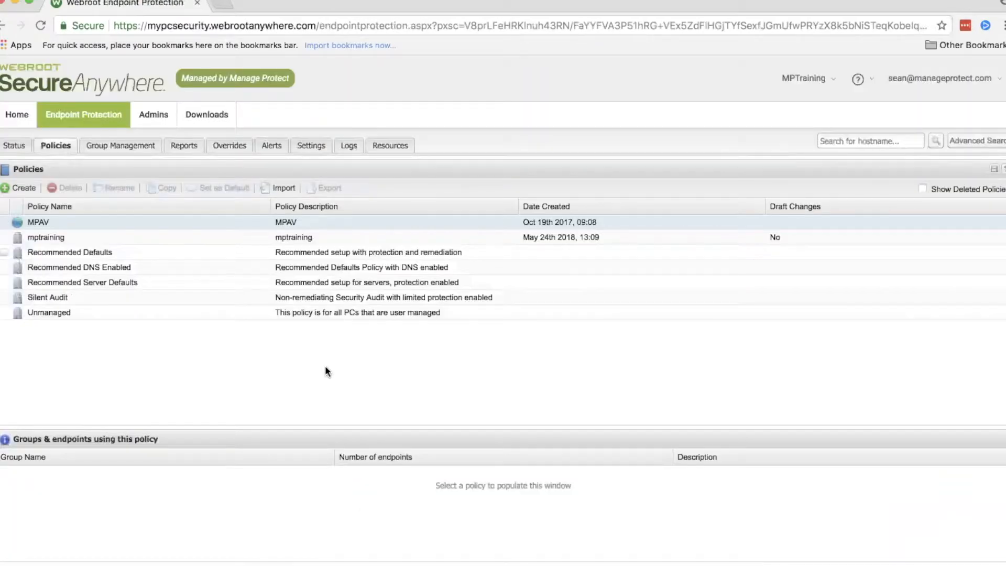
Step: Open the mptraining policy and set the draft value of "Show a system tray icon" to Off
{"action": "left_click", "coordinate": [96, 237]}
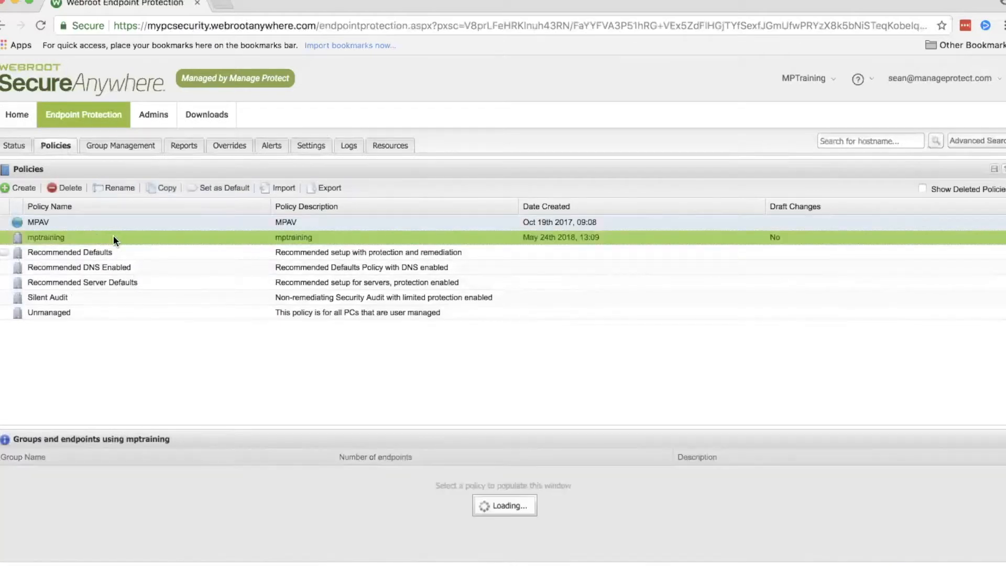
{"action": "double_click", "coordinate": [109, 237]}
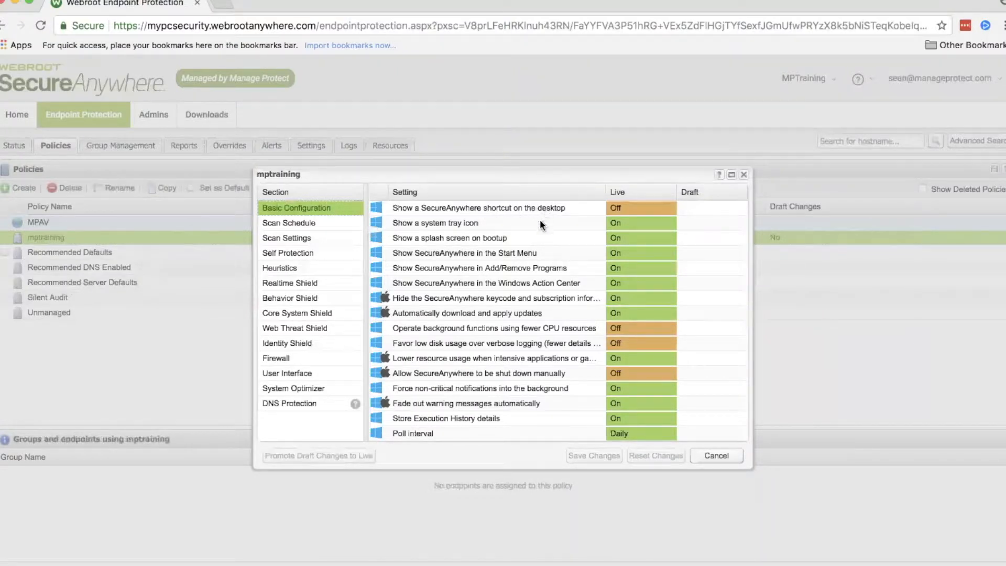
{"action": "left_click", "coordinate": [690, 225]}
{"action": "left_click", "coordinate": [698, 231]}
{"action": "left_click", "coordinate": [697, 224]}
{"action": "left_click", "coordinate": [703, 224]}
{"action": "left_click", "coordinate": [703, 245]}
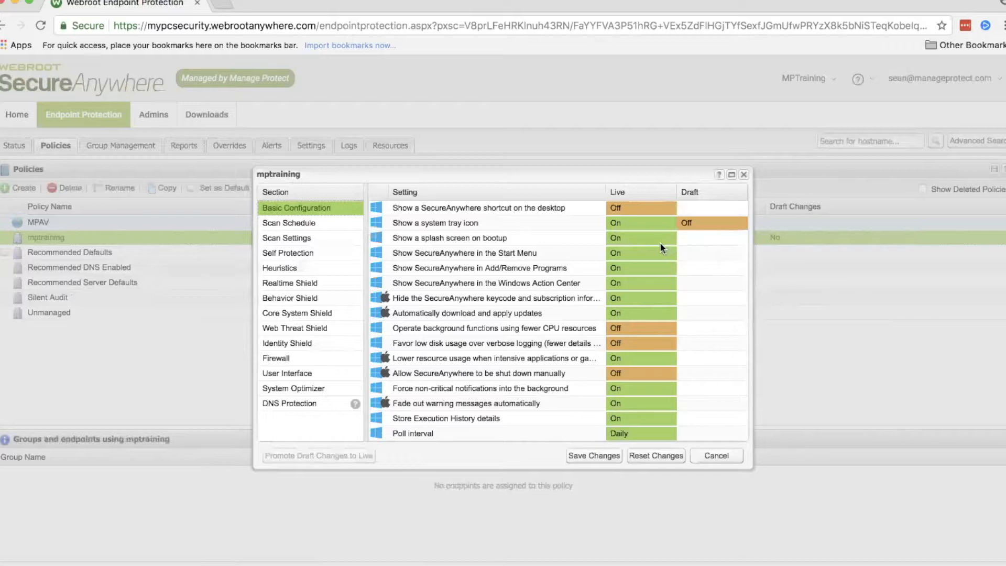
Step: Set the draft values of "Show a splash screen on bootup" and "Show SecureAnywhere in the Start Menu" to Off
{"action": "left_click", "coordinate": [697, 238]}
{"action": "left_click", "coordinate": [703, 239]}
{"action": "left_click", "coordinate": [700, 251]}
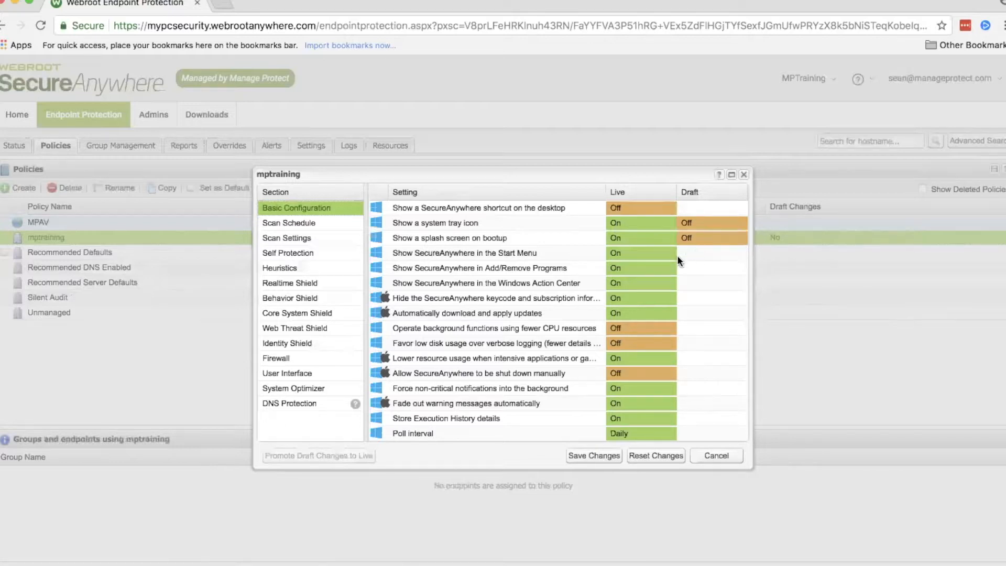
{"action": "left_click", "coordinate": [655, 251]}
{"action": "left_click", "coordinate": [690, 254]}
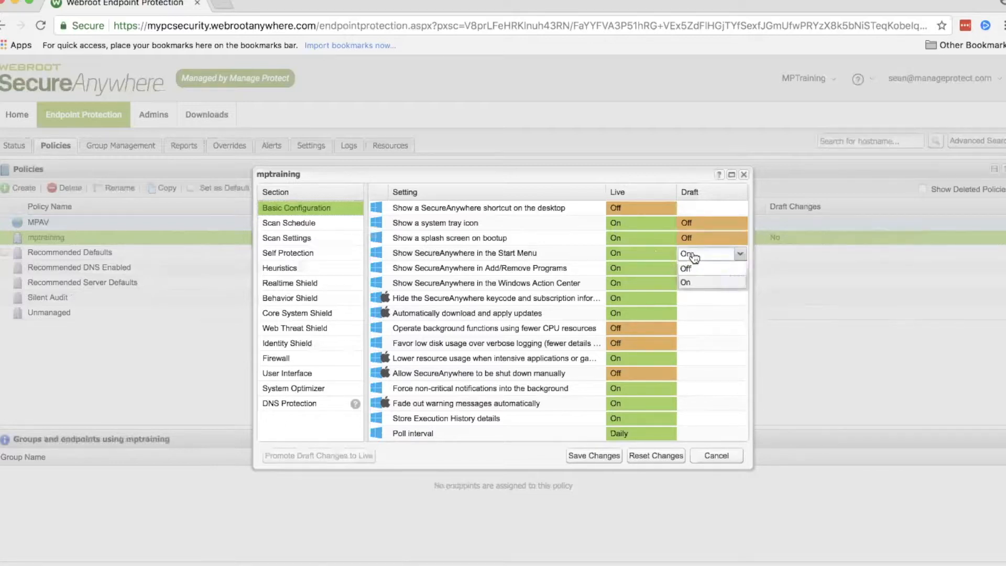
{"action": "left_click", "coordinate": [689, 264]}
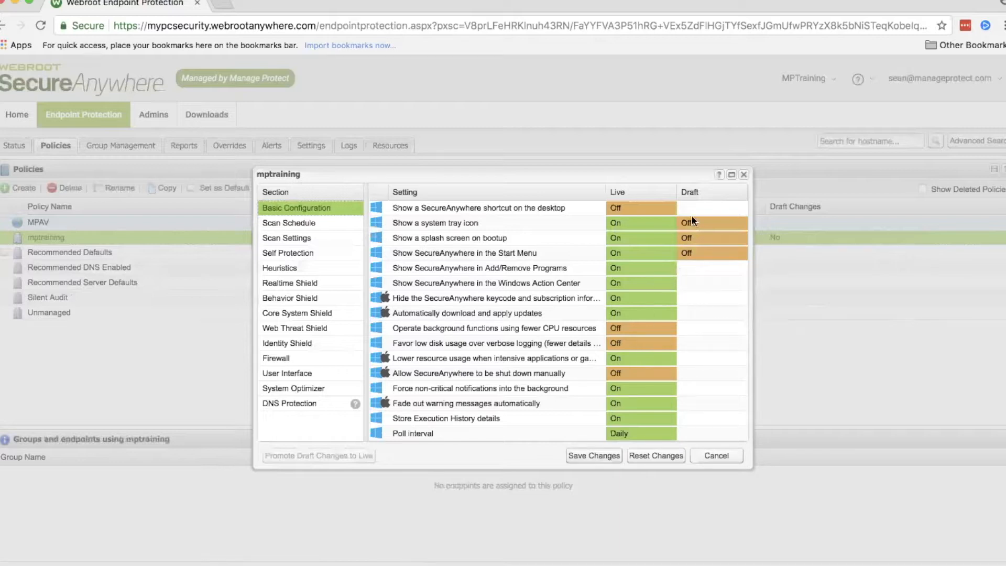
Step: Save the mptraining policy's changes and promote the draft to live
{"action": "left_click", "coordinate": [604, 455]}
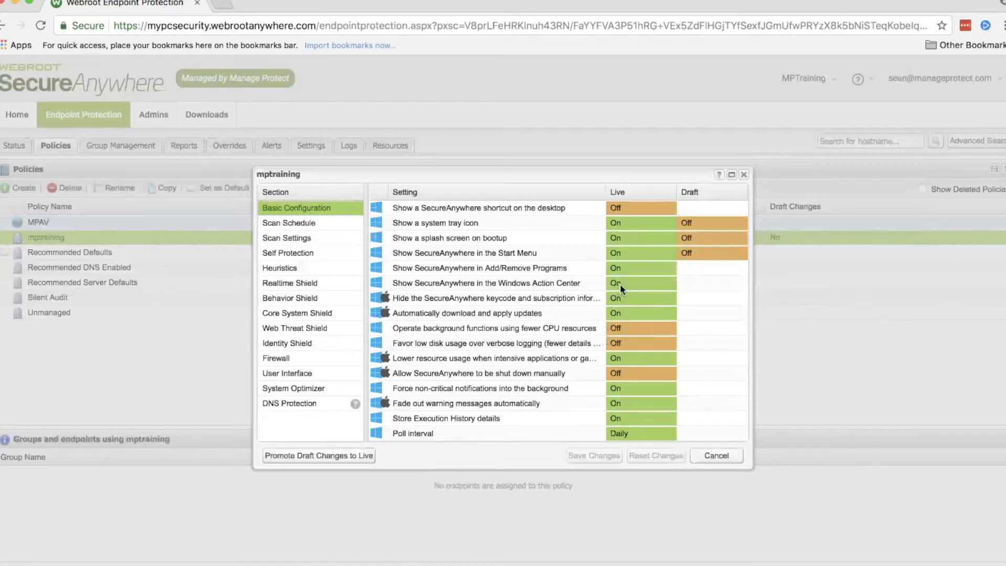
{"action": "left_click", "coordinate": [334, 458]}
{"action": "left_click", "coordinate": [494, 388]}
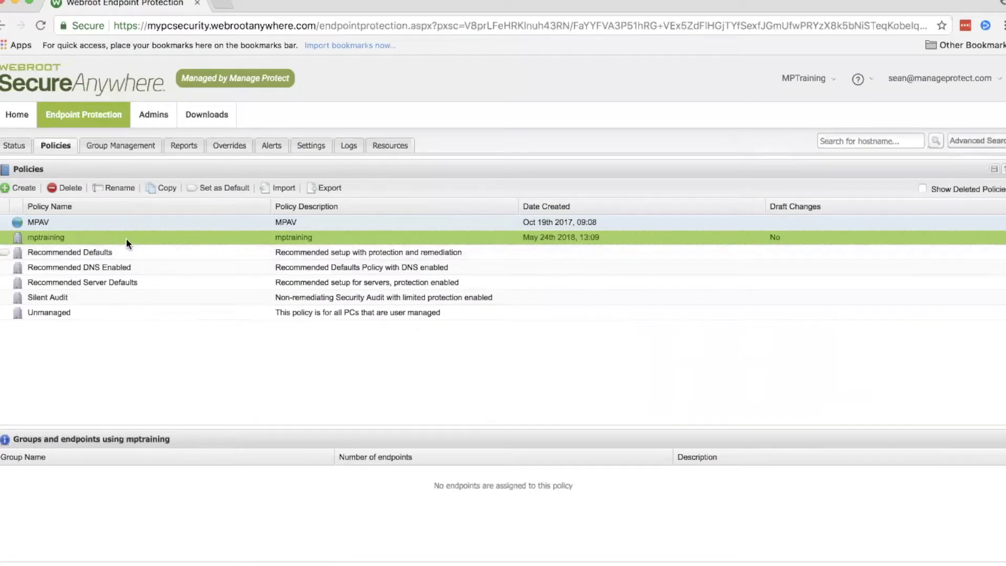
Step: Reopen the mptraining policy and set the draft value of "Favor low CPU usage over fast scanning" to On in Scan Settings
{"action": "double_click", "coordinate": [125, 237]}
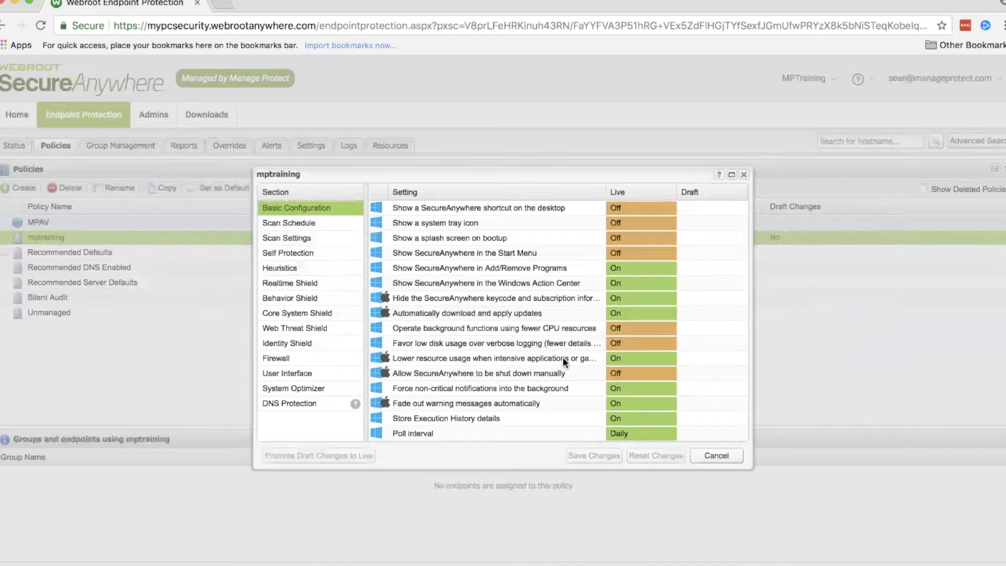
{"action": "left_click", "coordinate": [336, 227]}
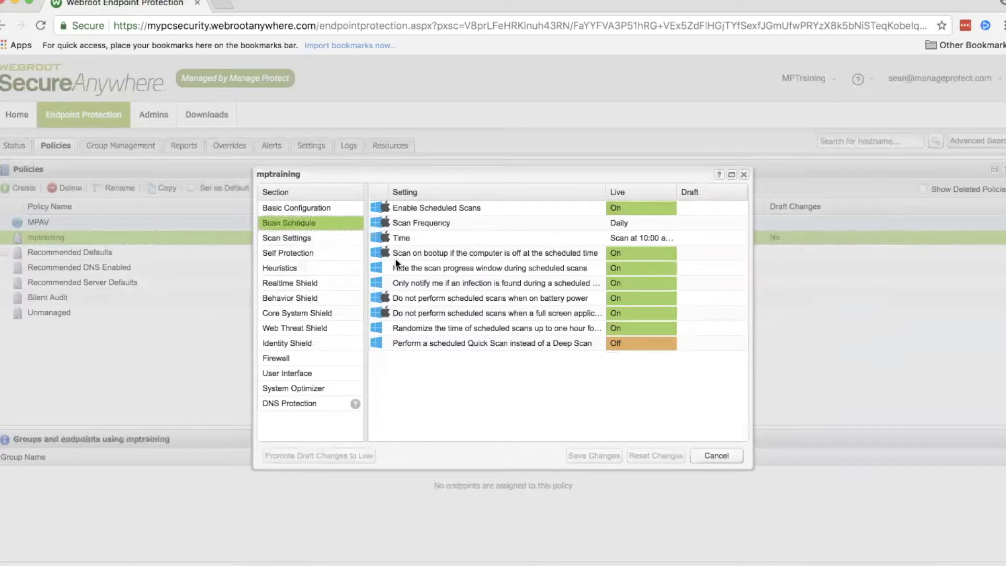
{"action": "left_click", "coordinate": [341, 237]}
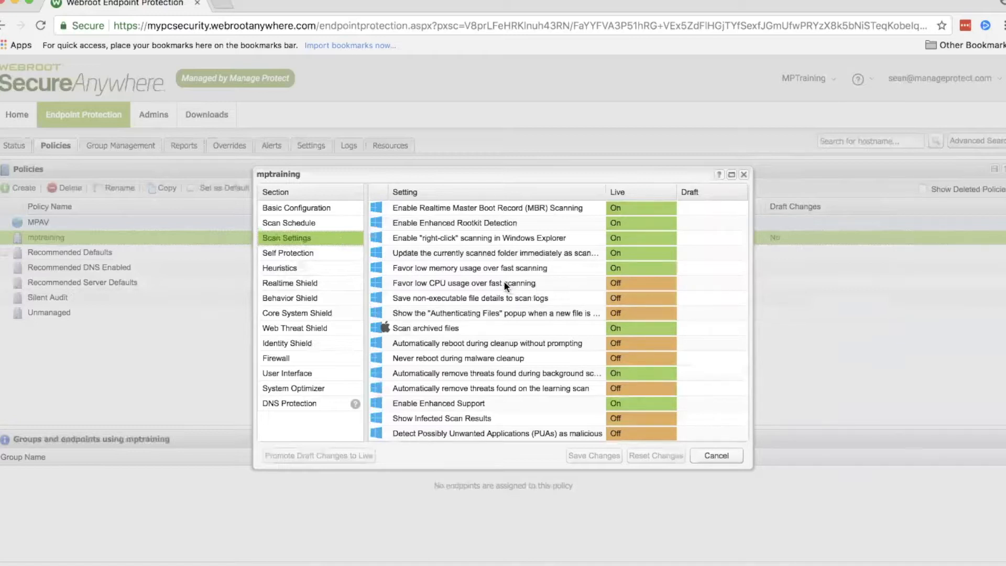
{"action": "left_click", "coordinate": [697, 283]}
{"action": "left_click", "coordinate": [701, 283]}
{"action": "left_click", "coordinate": [700, 312]}
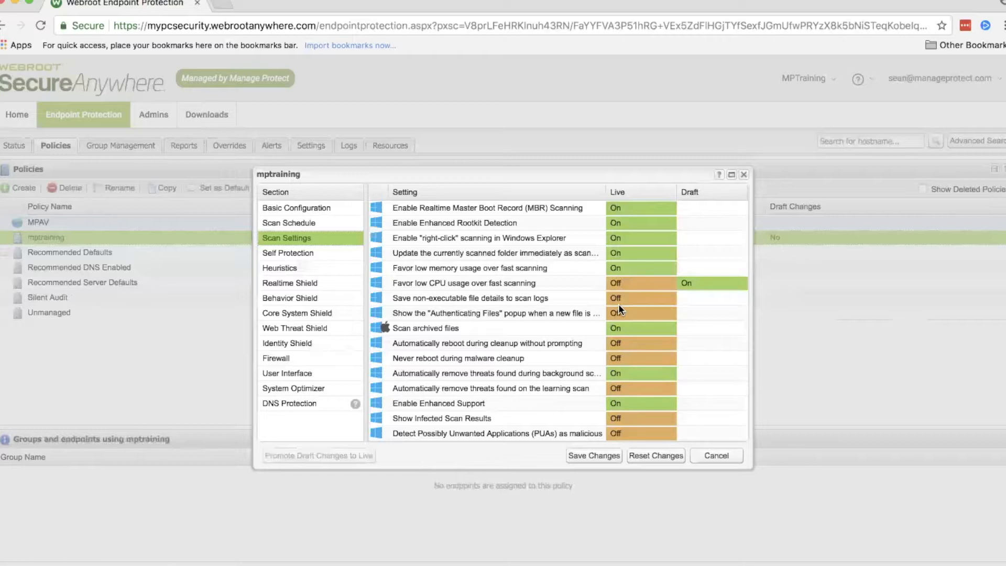
Step: Examine the mptraining policy's remaining sections from Self Protection through the shields, Firewall and User Interface to System Optimizer
{"action": "left_click", "coordinate": [307, 254]}
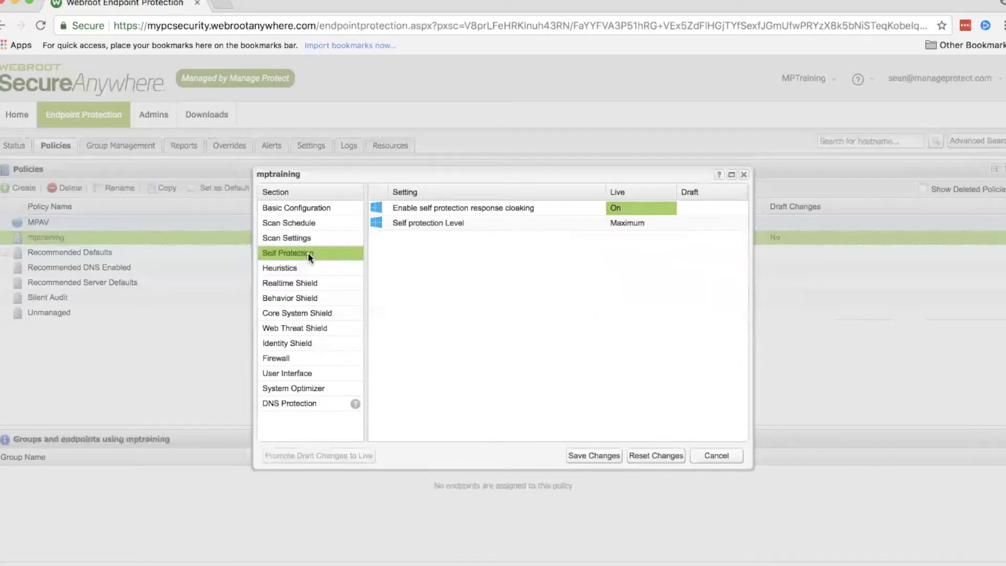
{"action": "left_click", "coordinate": [332, 267]}
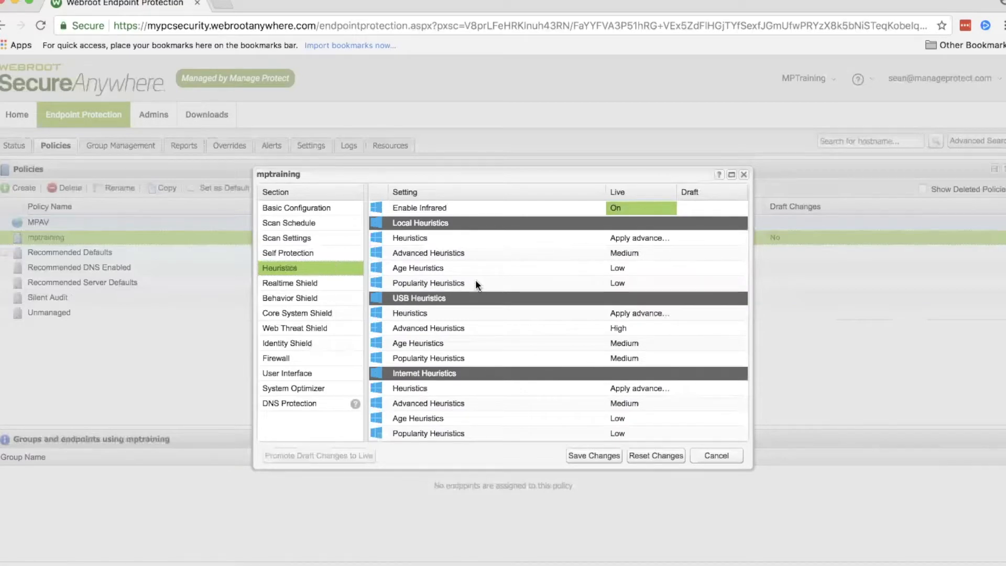
{"action": "left_click", "coordinate": [326, 278]}
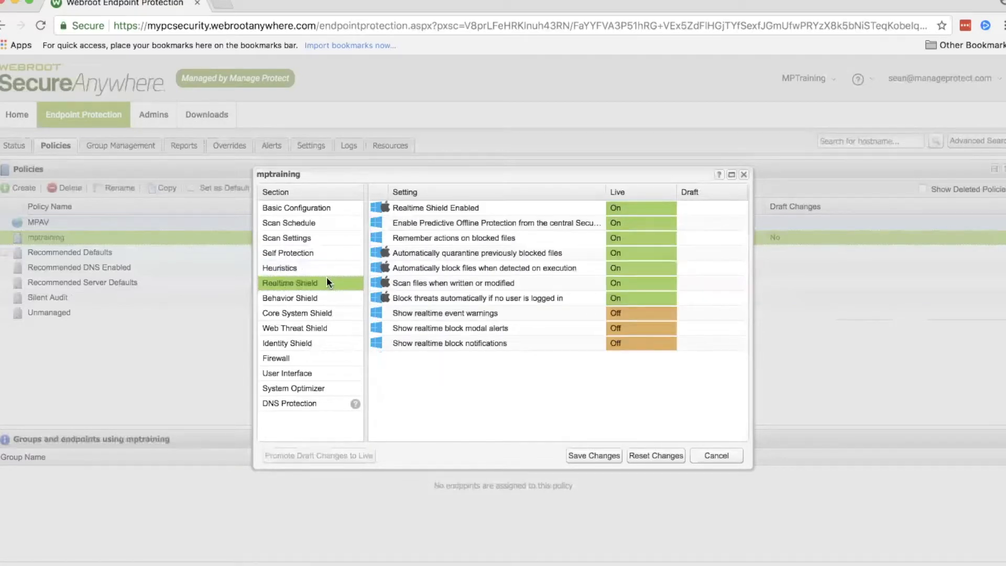
{"action": "left_click", "coordinate": [328, 298]}
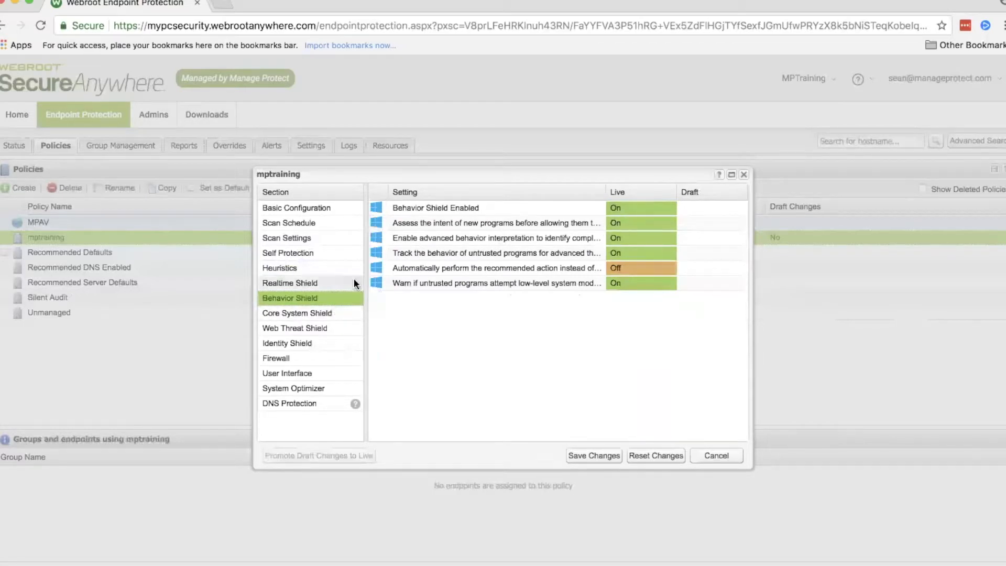
{"action": "left_click", "coordinate": [322, 313]}
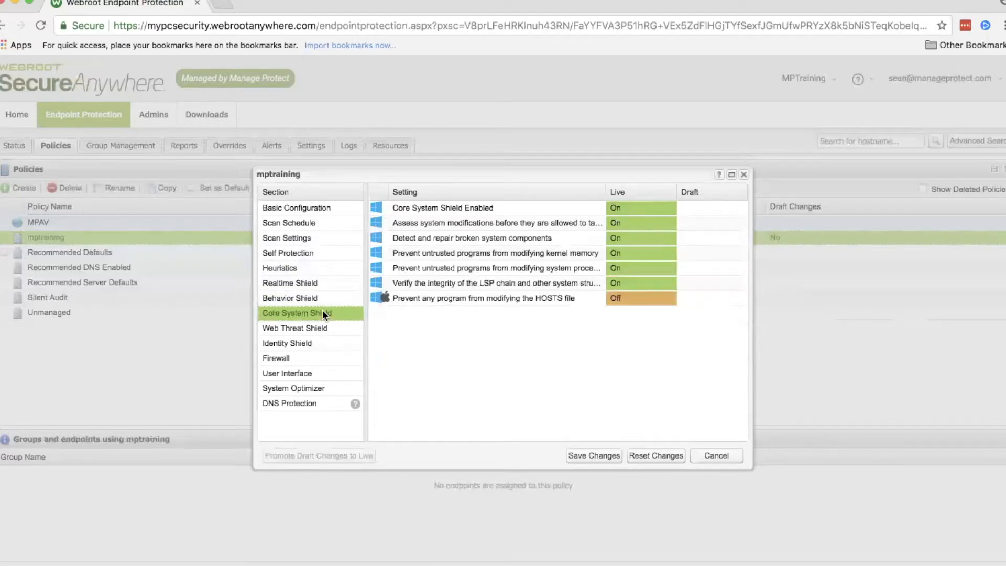
{"action": "left_click", "coordinate": [322, 328]}
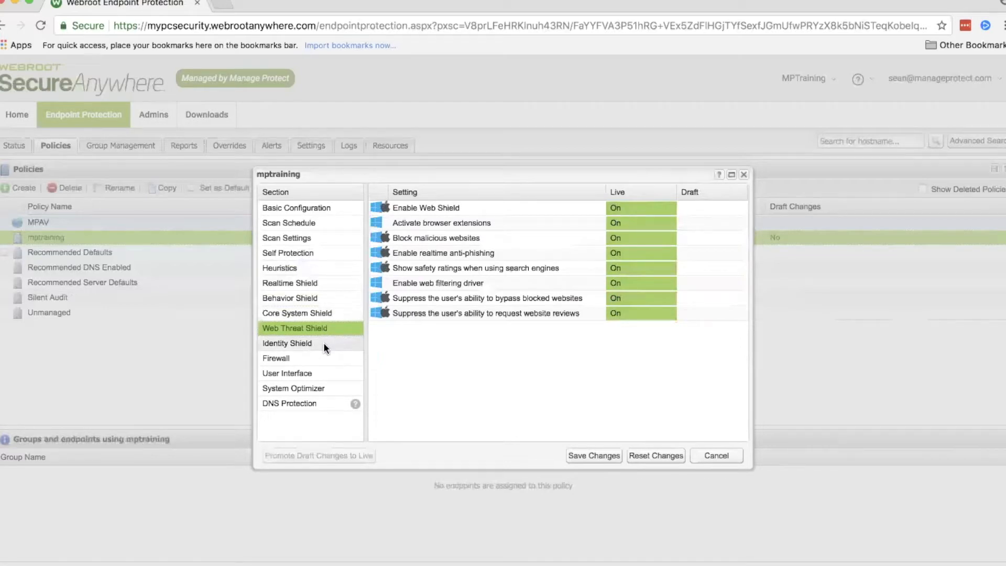
{"action": "left_click", "coordinate": [324, 347]}
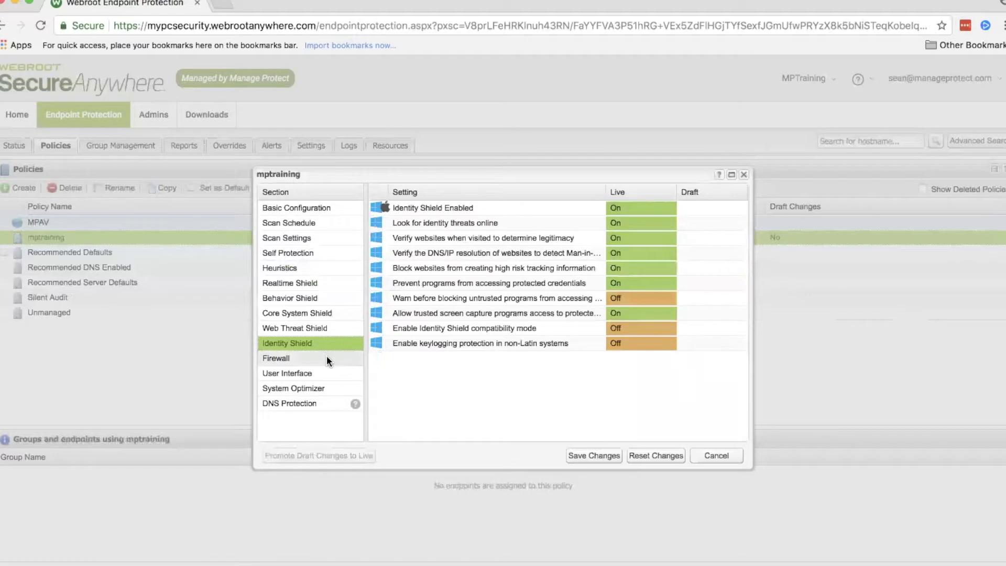
{"action": "left_click", "coordinate": [326, 358]}
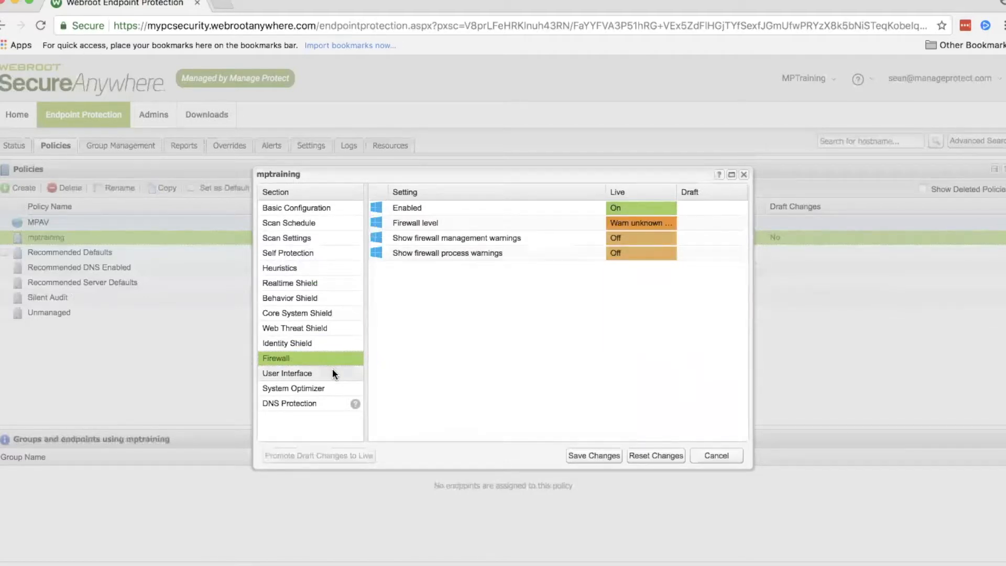
{"action": "left_click", "coordinate": [333, 371]}
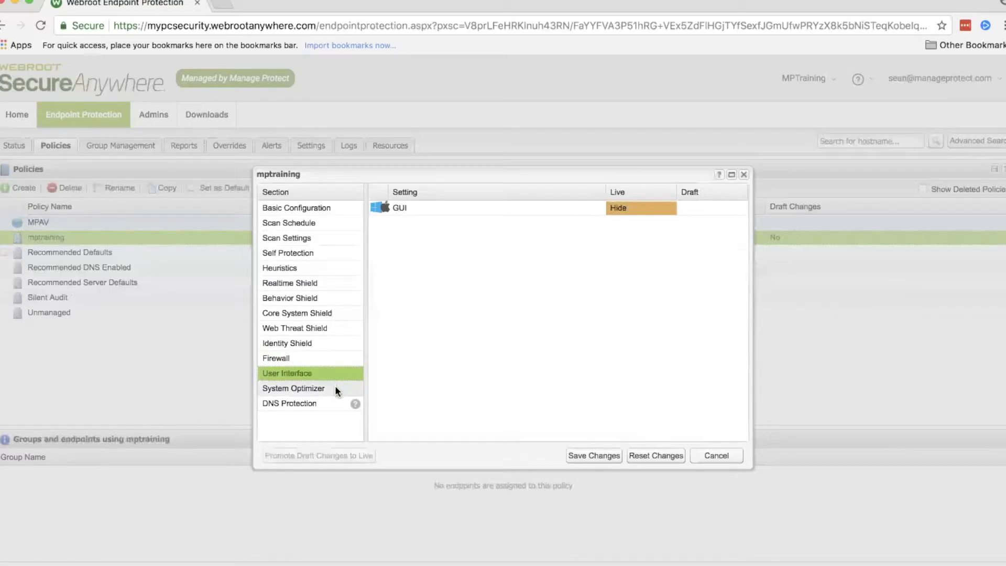
{"action": "left_click", "coordinate": [335, 388]}
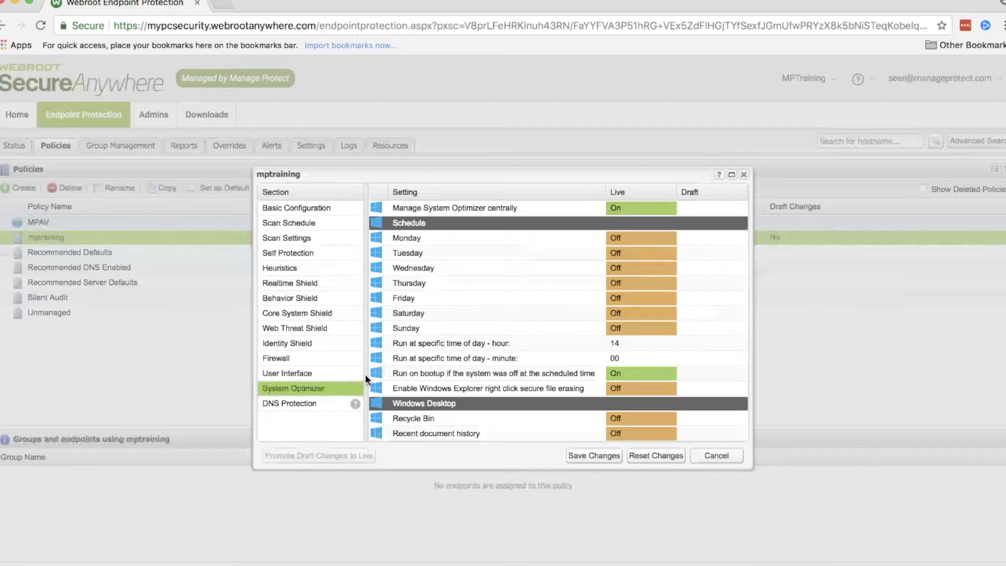
{"action": "left_click", "coordinate": [282, 398]}
{"action": "left_click", "coordinate": [286, 386]}
Step: Save the mptraining policy's draft changes and promote them to live
{"action": "left_click", "coordinate": [603, 454]}
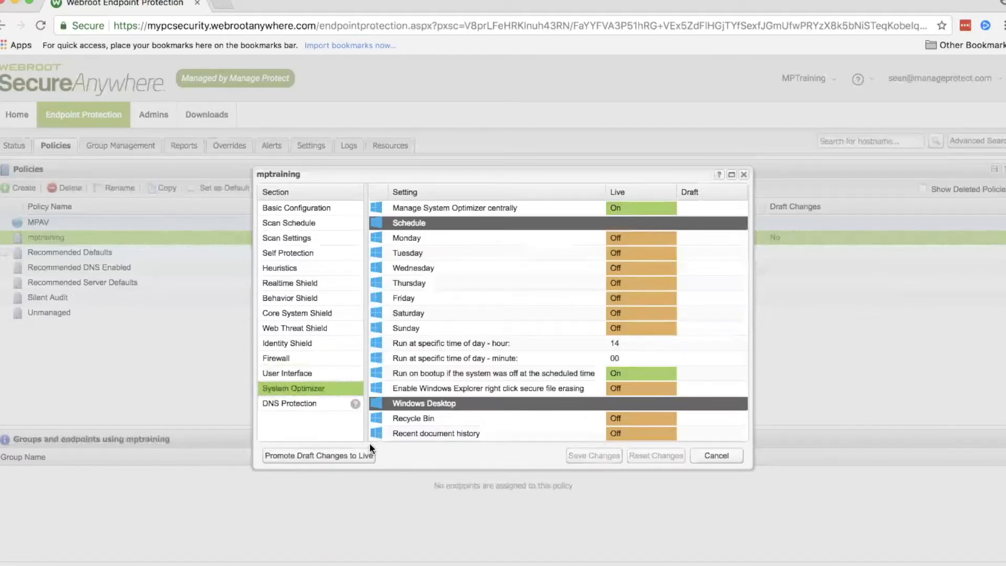
{"action": "left_click", "coordinate": [344, 456]}
{"action": "left_click", "coordinate": [508, 382]}
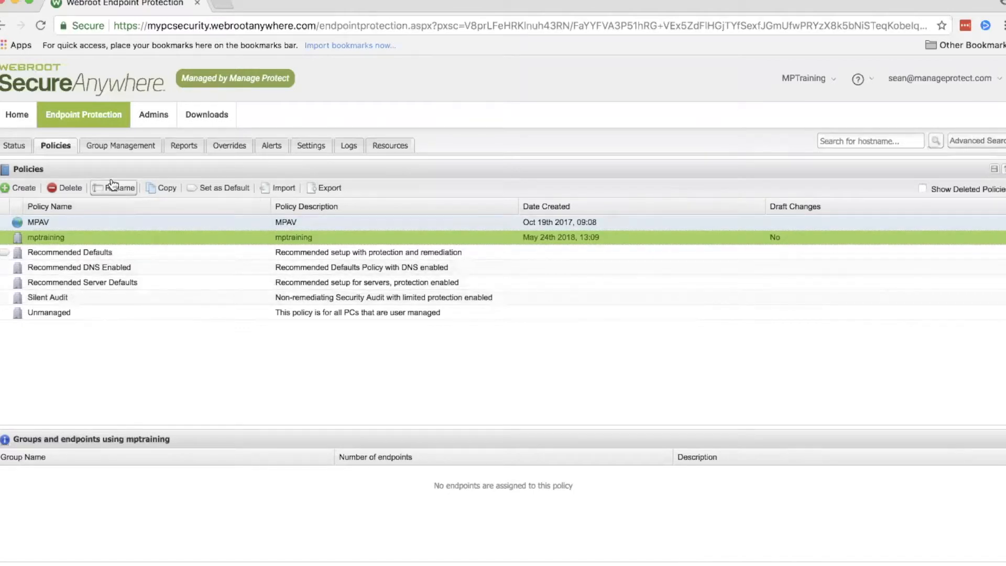
Step: Start a new endpoint group in Group Management and name it sales
{"action": "left_click", "coordinate": [115, 152]}
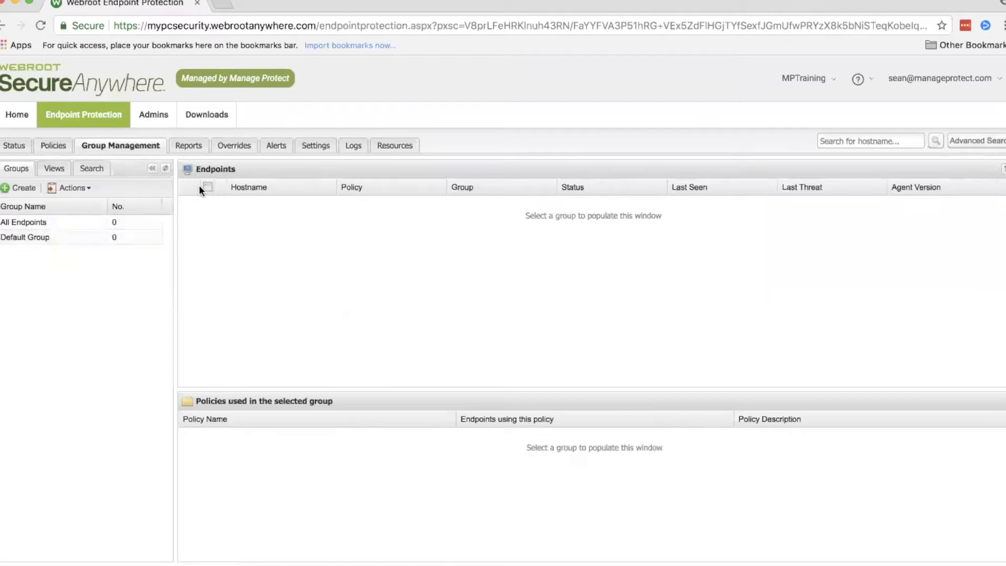
{"action": "left_click", "coordinate": [24, 188]}
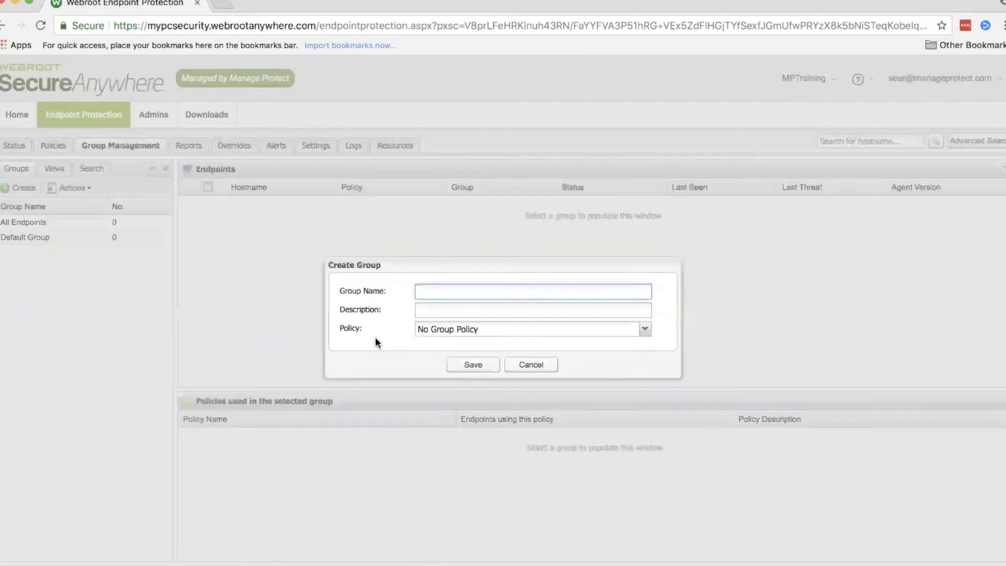
{"action": "left_click", "coordinate": [425, 291]}
{"action": "type", "text": "new"}
{"action": "key", "text": "BackSpace"}
{"action": "key", "text": "BackSpace"}
{"action": "key", "text": "BackSpace"}
{"action": "type", "text": "sales"}
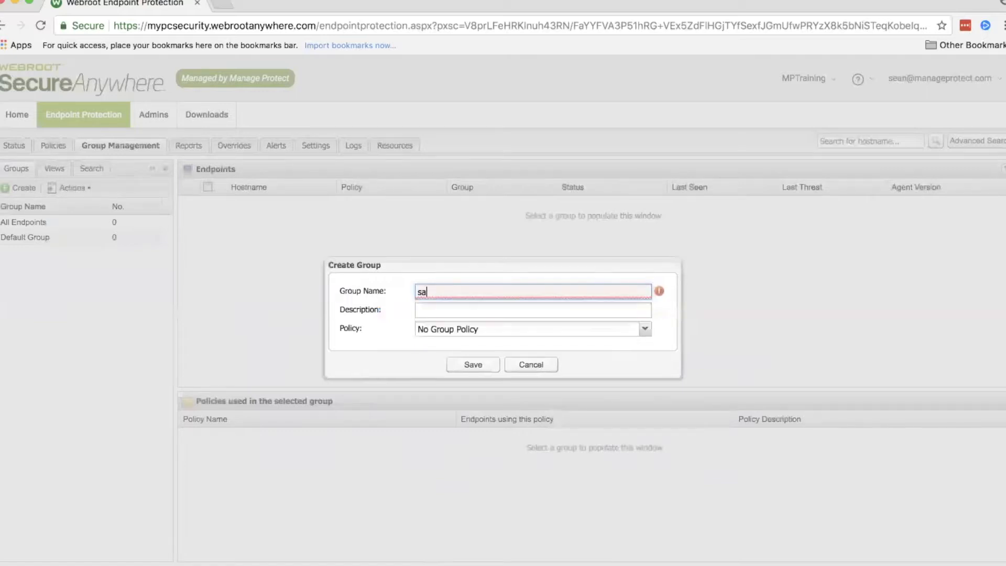
Step: Save the new group with the description sales and the mptraining policy, and show the group's endpoints
{"action": "left_click", "coordinate": [464, 309]}
{"action": "type", "text": "sales"}
{"action": "left_click", "coordinate": [471, 336]}
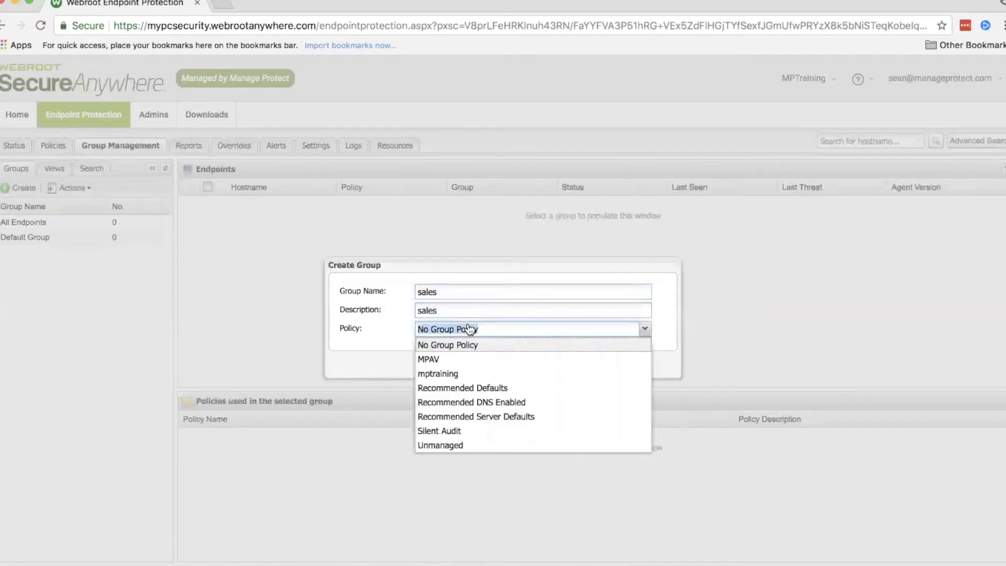
{"action": "left_click", "coordinate": [474, 373]}
{"action": "left_click", "coordinate": [475, 367]}
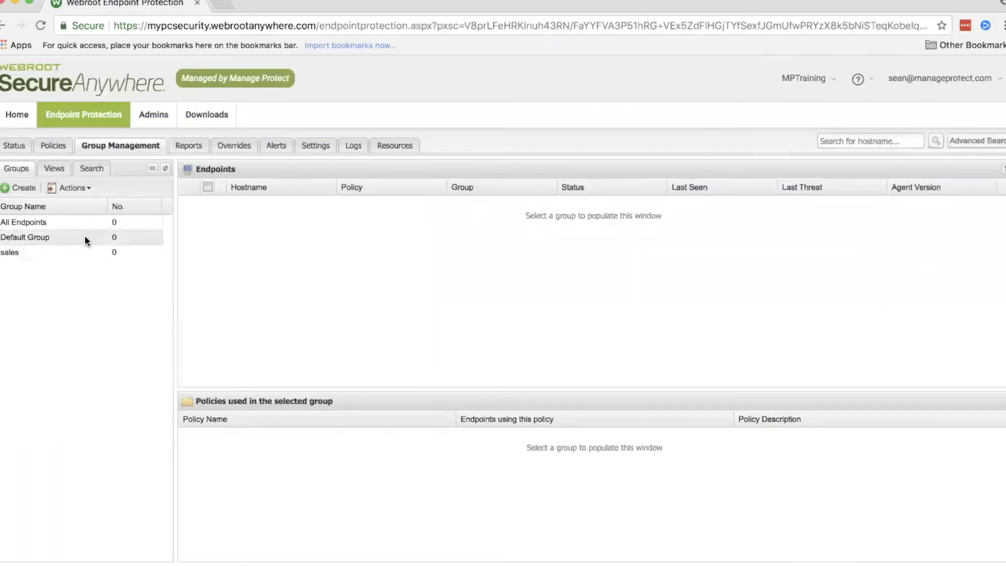
{"action": "left_click", "coordinate": [52, 252]}
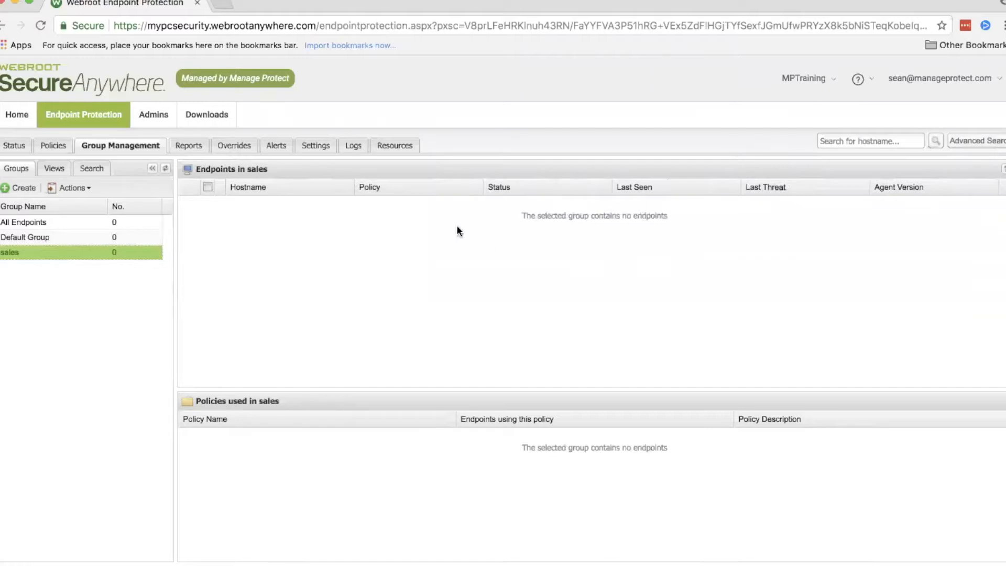
Step: Generate an All Threats Seen report covering all policies and all groups
{"action": "left_click", "coordinate": [197, 151]}
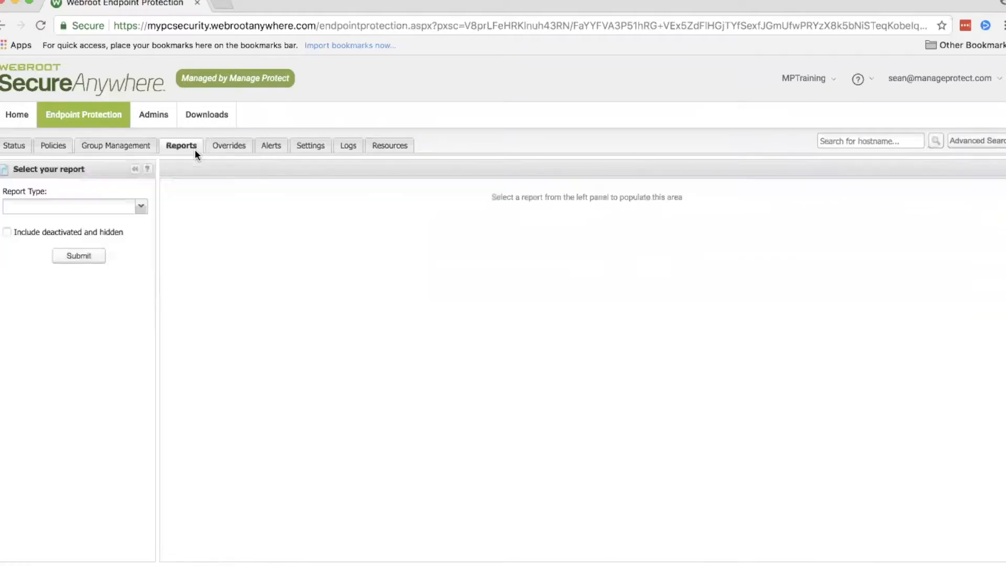
{"action": "left_click", "coordinate": [139, 206]}
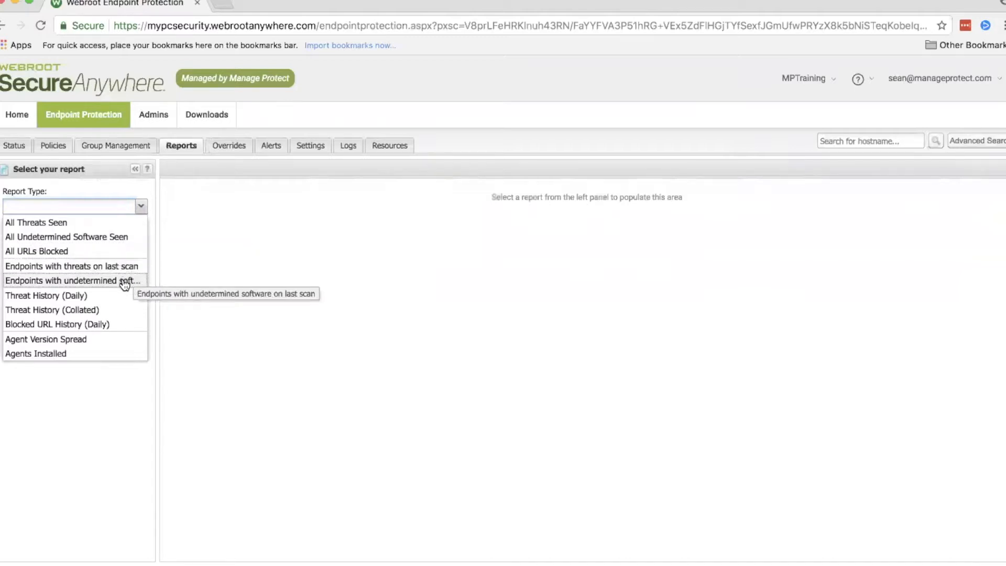
{"action": "left_click", "coordinate": [224, 304]}
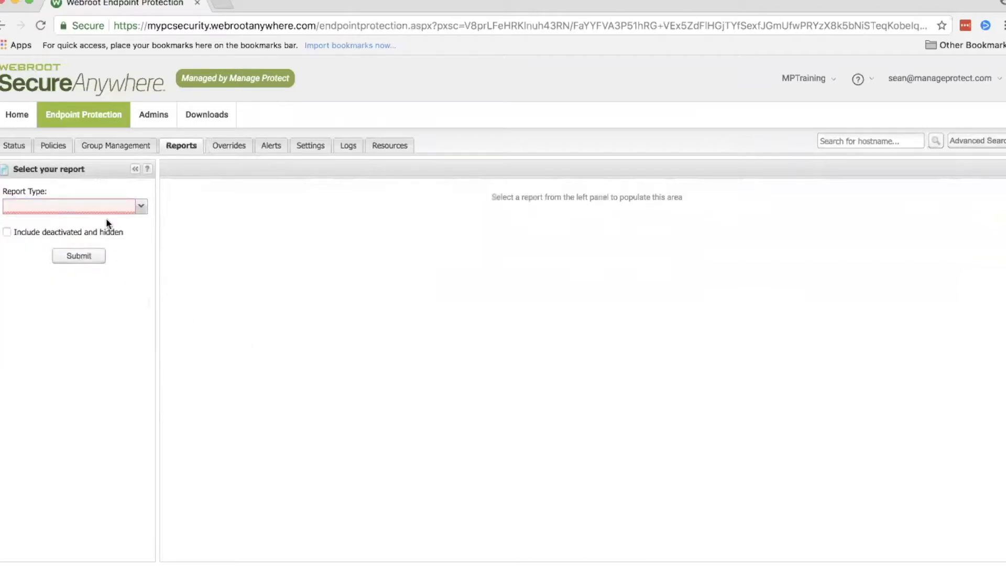
{"action": "left_click", "coordinate": [141, 206]}
{"action": "left_click", "coordinate": [126, 221]}
{"action": "left_click", "coordinate": [79, 345]}
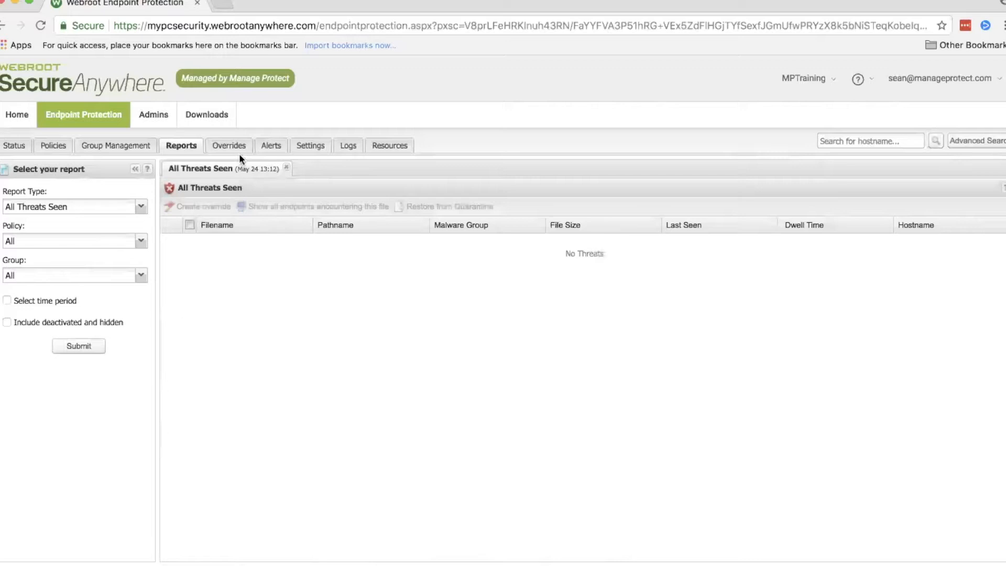
Step: Examine the Path/File options for a new whitelist override, and leave the form without saving
{"action": "left_click", "coordinate": [225, 148]}
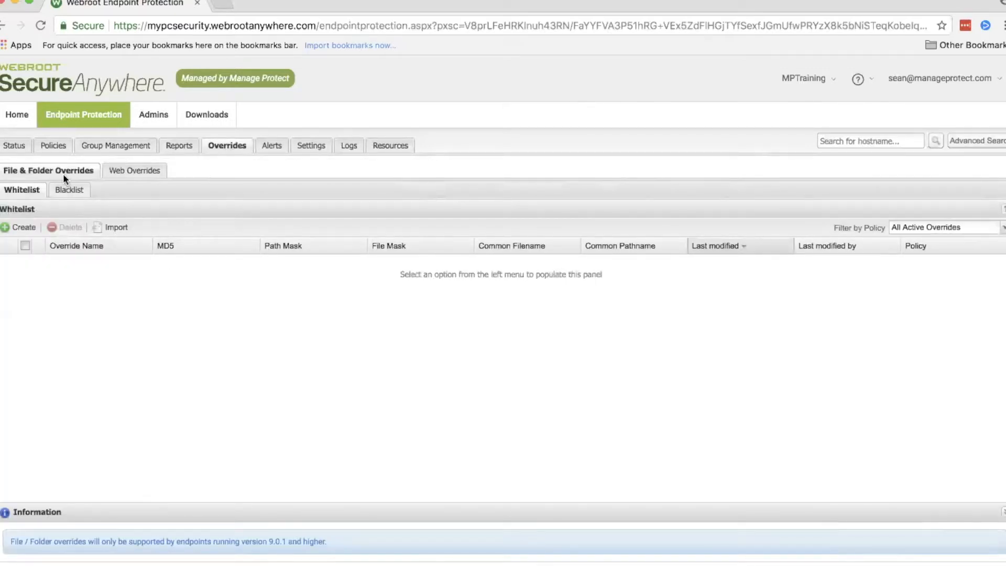
{"action": "left_click", "coordinate": [30, 228]}
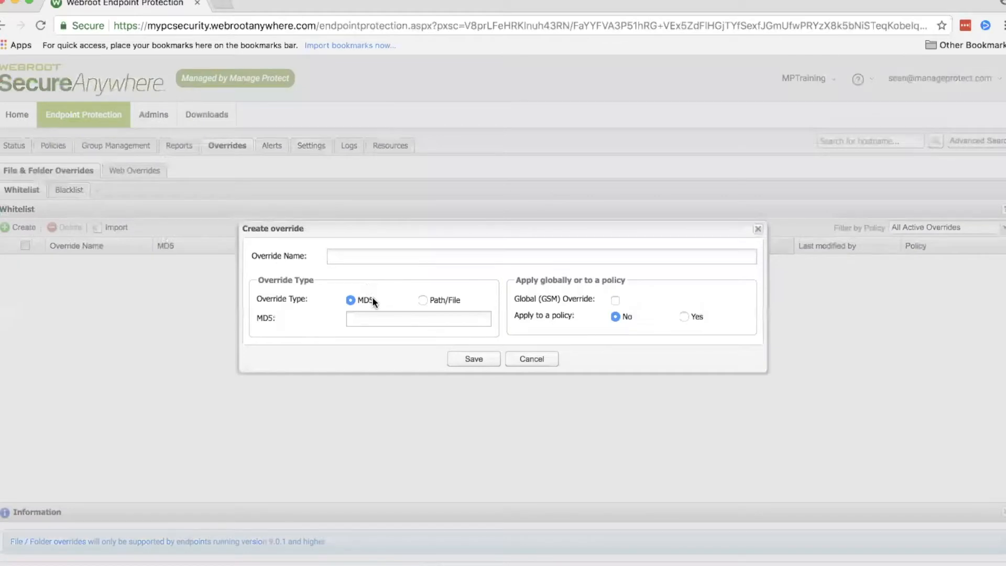
{"action": "left_click", "coordinate": [438, 303]}
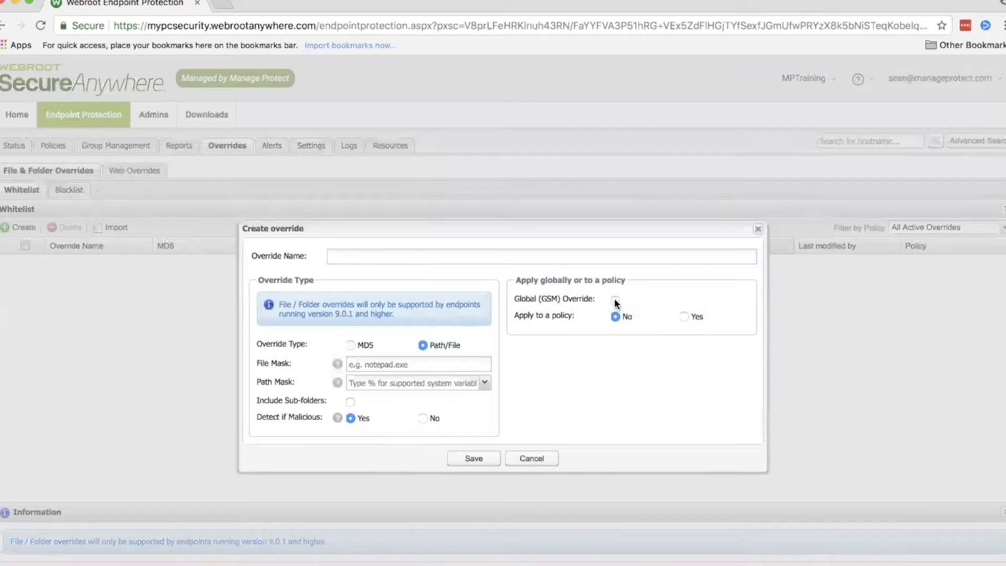
{"action": "left_click", "coordinate": [372, 256]}
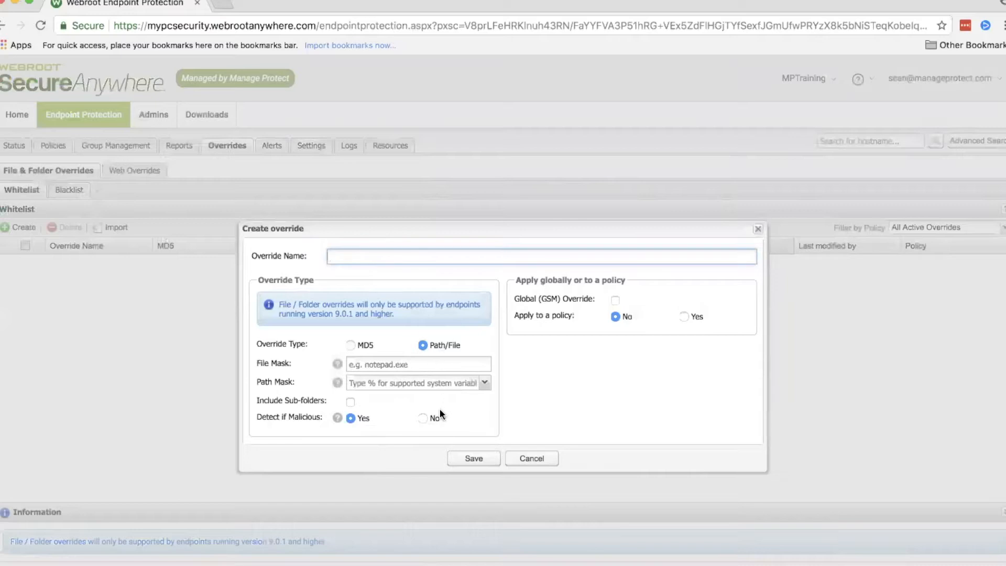
{"action": "left_click", "coordinate": [537, 460]}
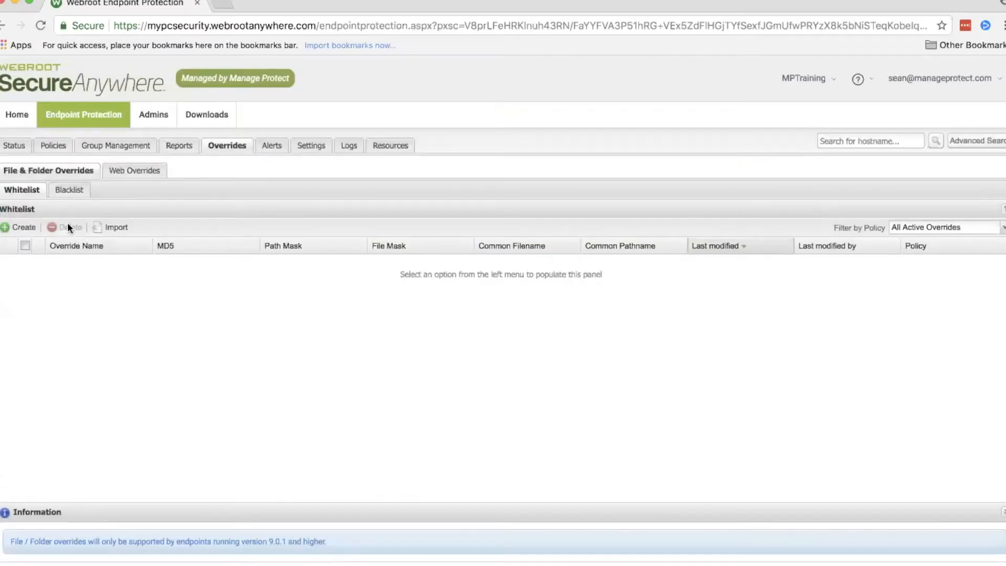
Step: View the Blacklist and Web Overrides, and inspect the form for a new web override without saving it
{"action": "left_click", "coordinate": [69, 193]}
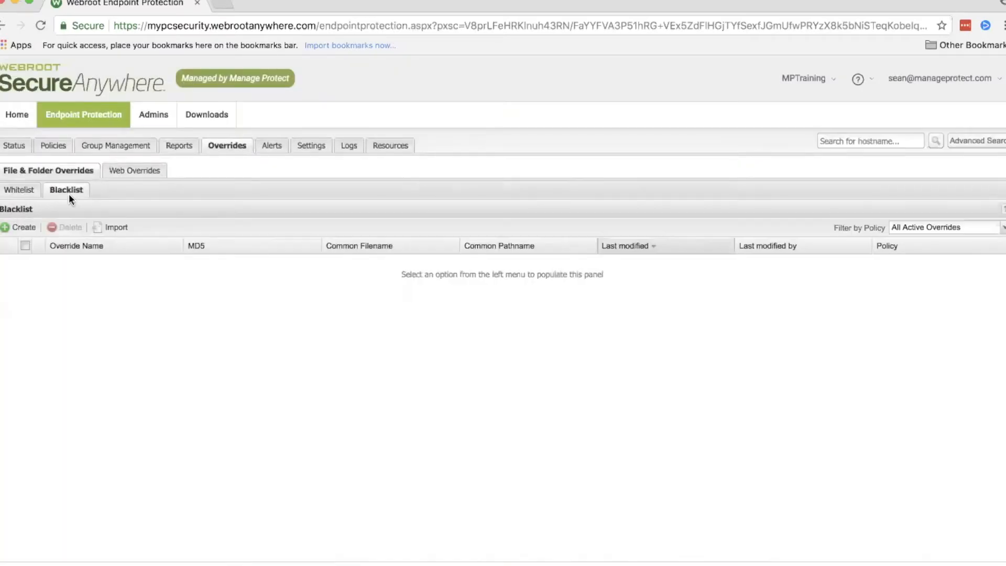
{"action": "left_click", "coordinate": [111, 170]}
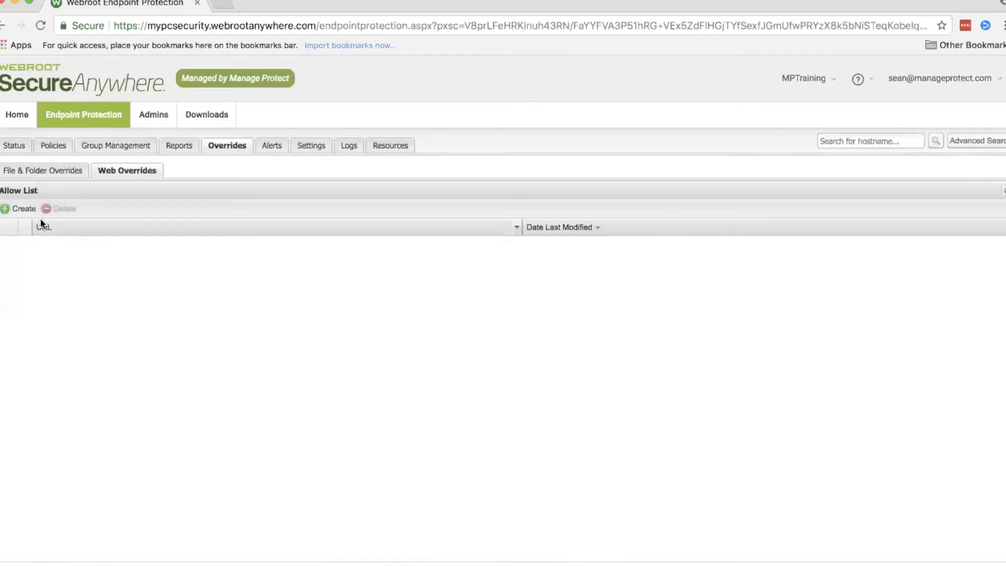
{"action": "left_click", "coordinate": [14, 210]}
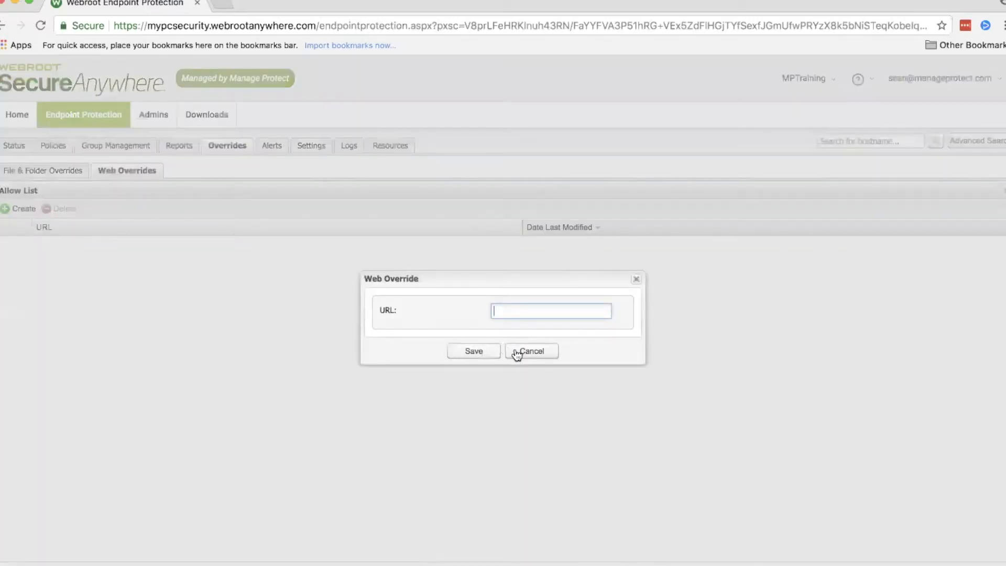
{"action": "left_click", "coordinate": [517, 354]}
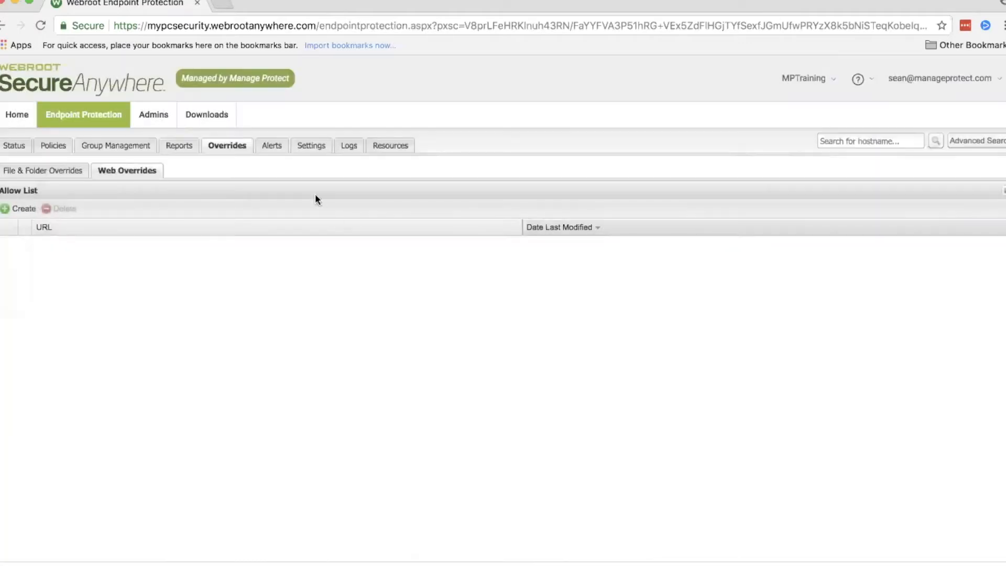
Step: Start a new alert with the alert type Threat Detected and continue to its distribution list
{"action": "left_click", "coordinate": [279, 147]}
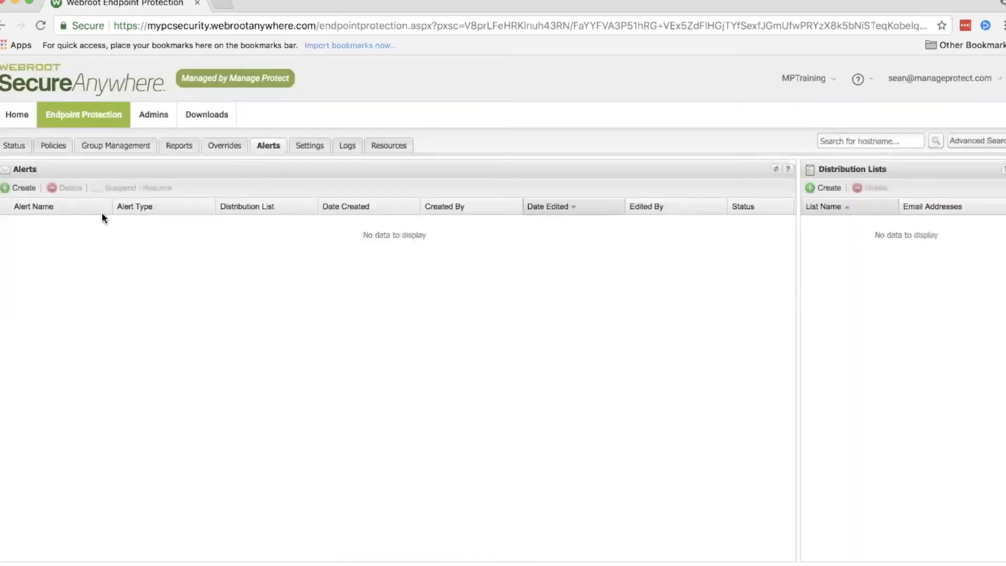
{"action": "left_click", "coordinate": [24, 189]}
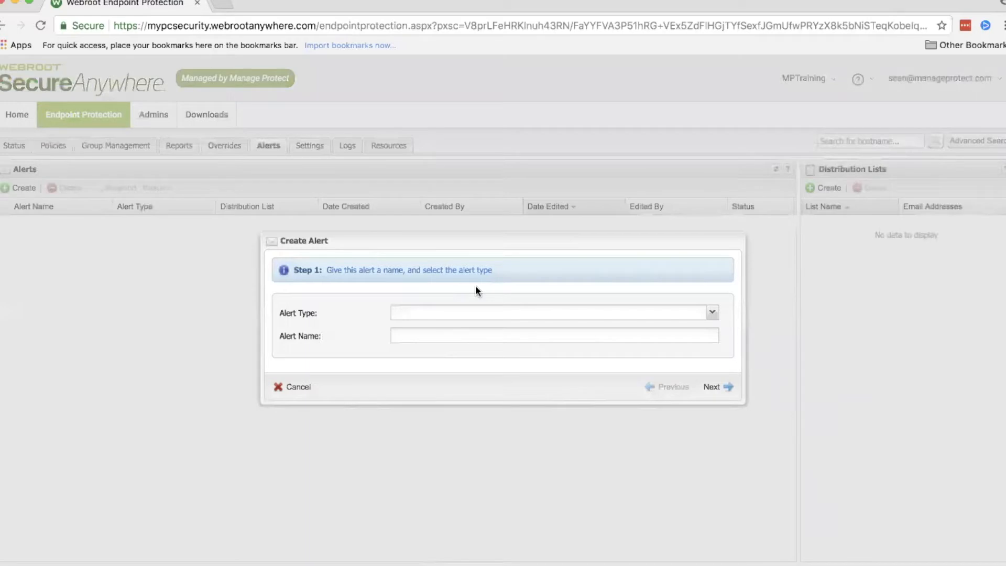
{"action": "left_click", "coordinate": [559, 313]}
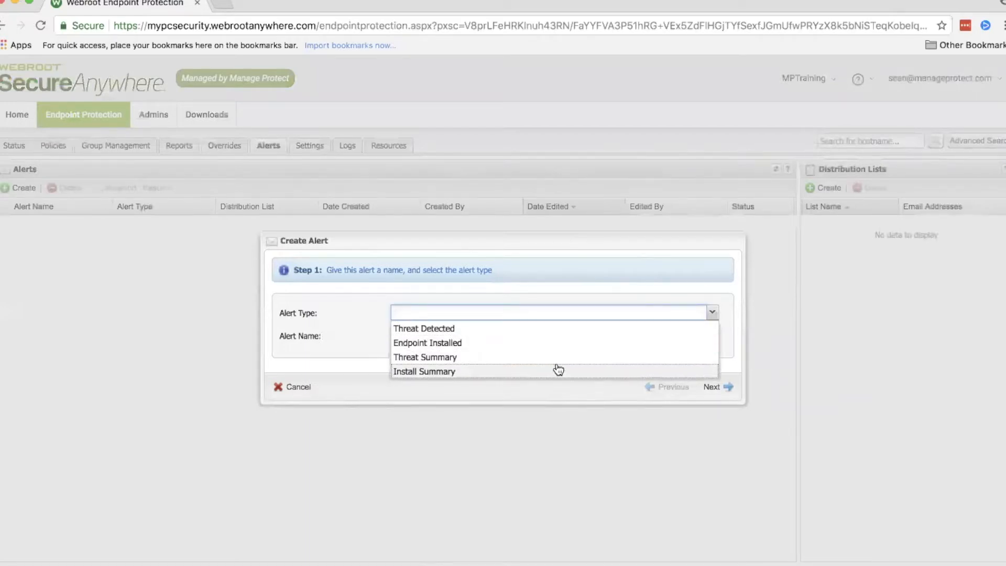
{"action": "left_click", "coordinate": [341, 322]}
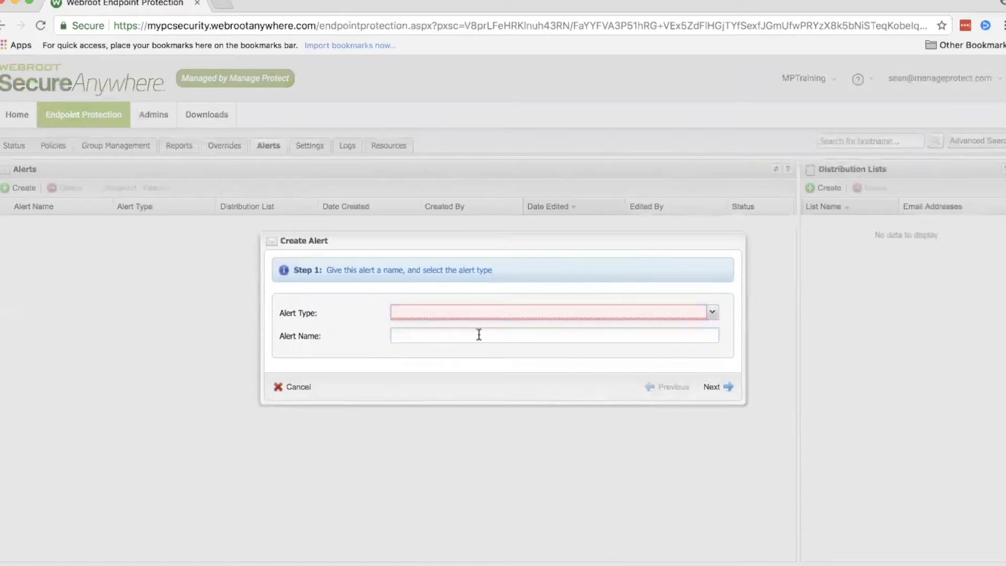
{"action": "left_click", "coordinate": [471, 313]}
{"action": "left_click", "coordinate": [458, 330]}
{"action": "left_click", "coordinate": [711, 386]}
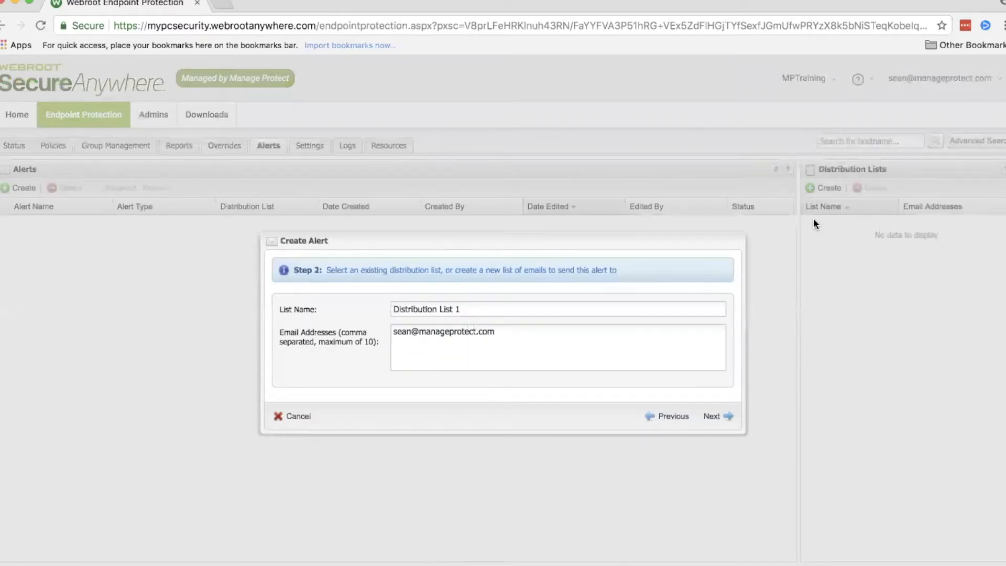
Step: Accept Distribution List 1, check the data inputs available for the email message body, and finish the alert with its Threat Alert email
{"action": "left_click", "coordinate": [716, 417]}
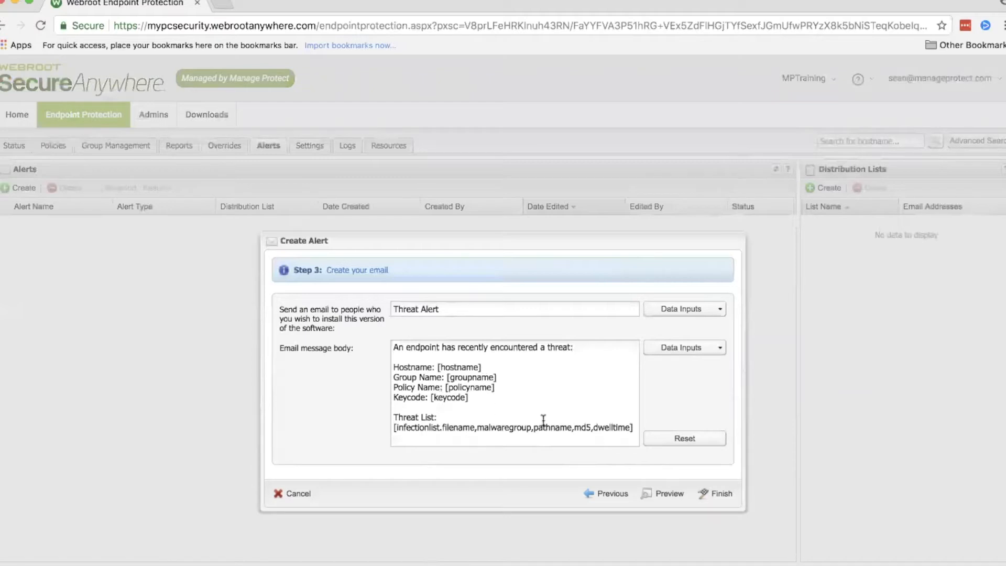
{"action": "left_click", "coordinate": [681, 349]}
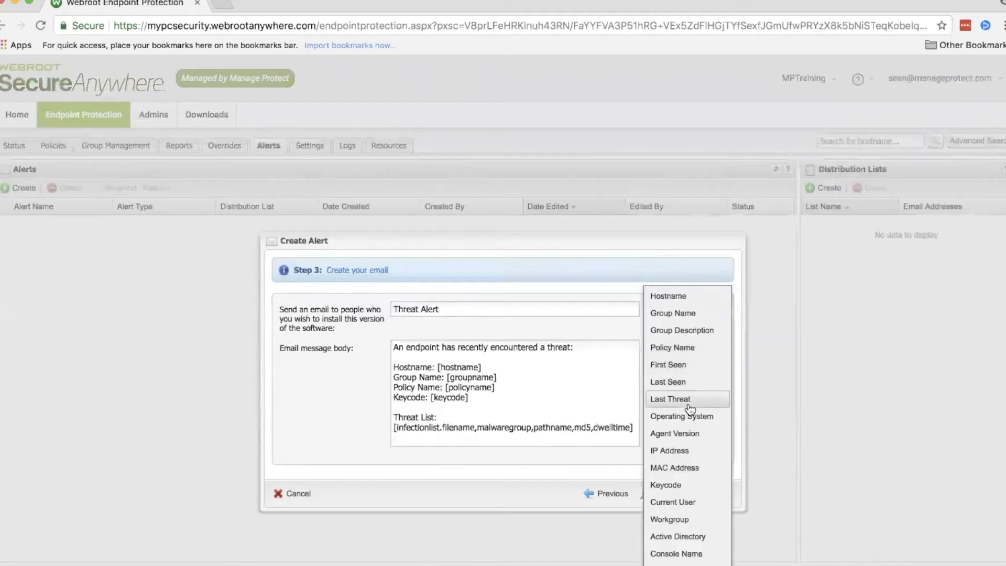
{"action": "left_click", "coordinate": [582, 406]}
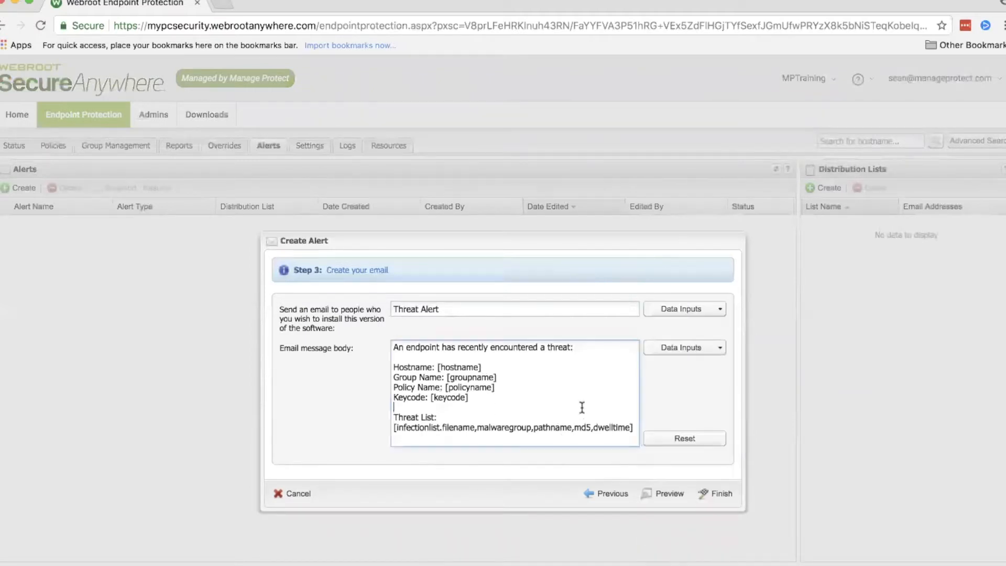
{"action": "left_click", "coordinate": [714, 494]}
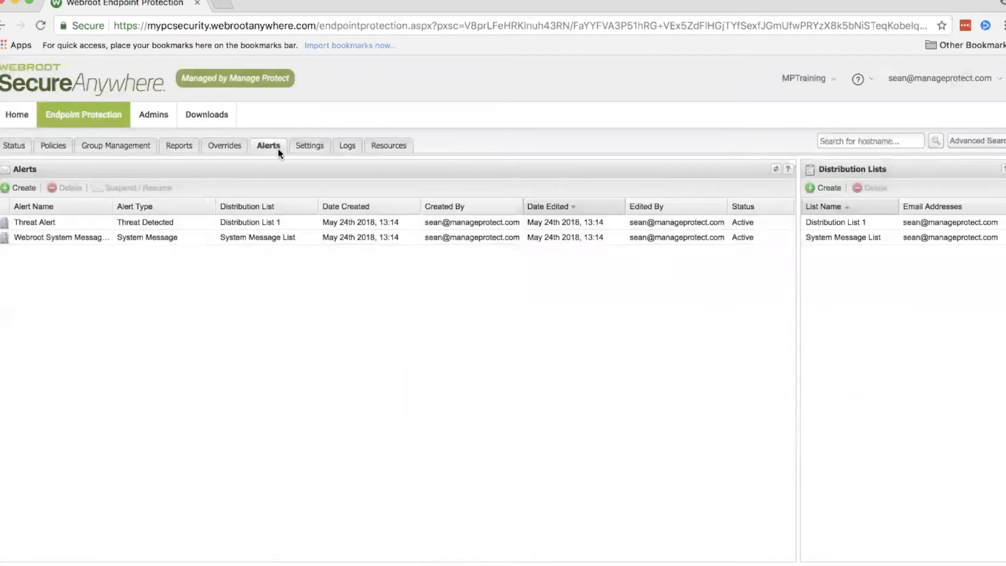
Step: View the site's data filter setting, and look through the Change Log, Command Log and Data Filter Log
{"action": "left_click", "coordinate": [306, 145]}
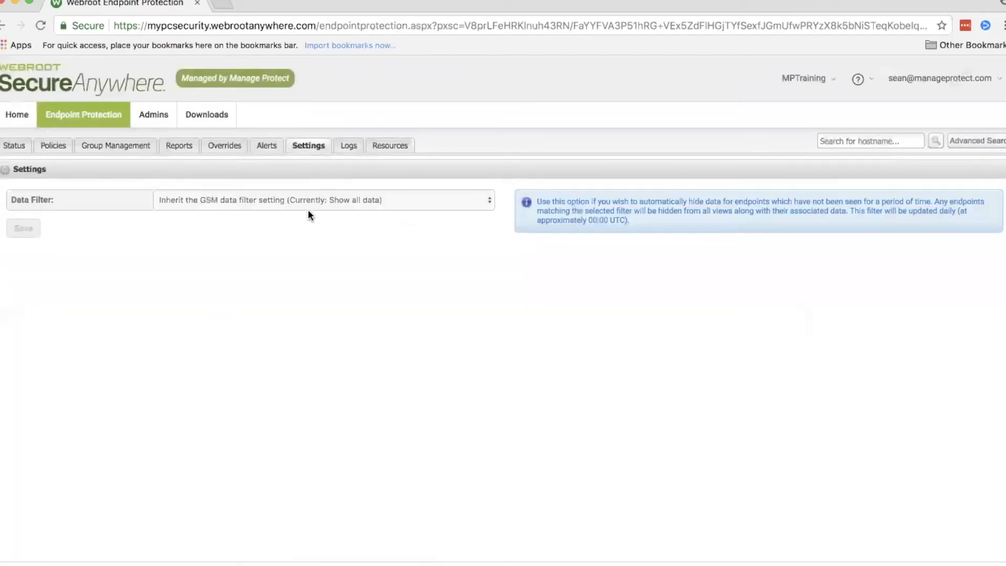
{"action": "left_click", "coordinate": [336, 147]}
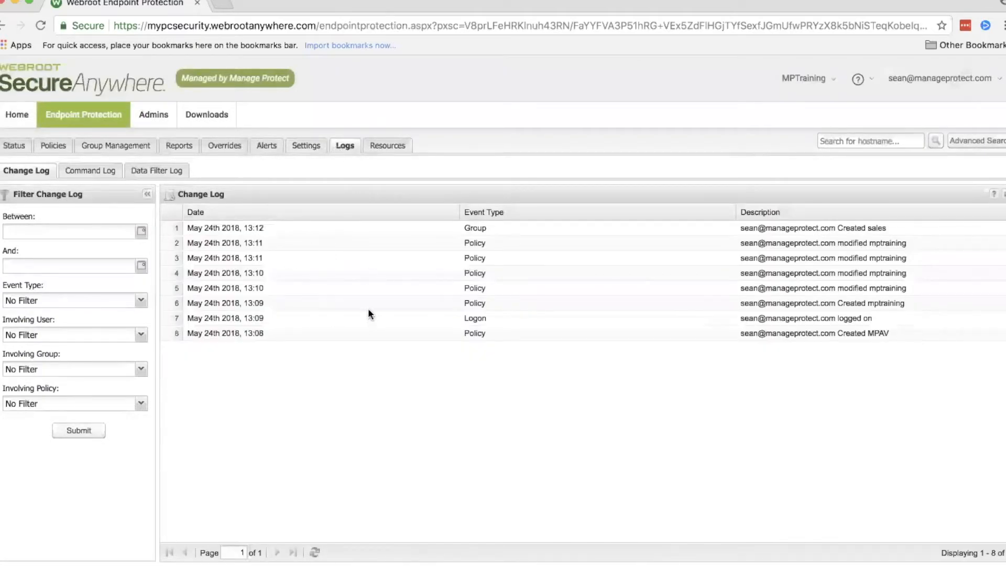
{"action": "left_click", "coordinate": [93, 171]}
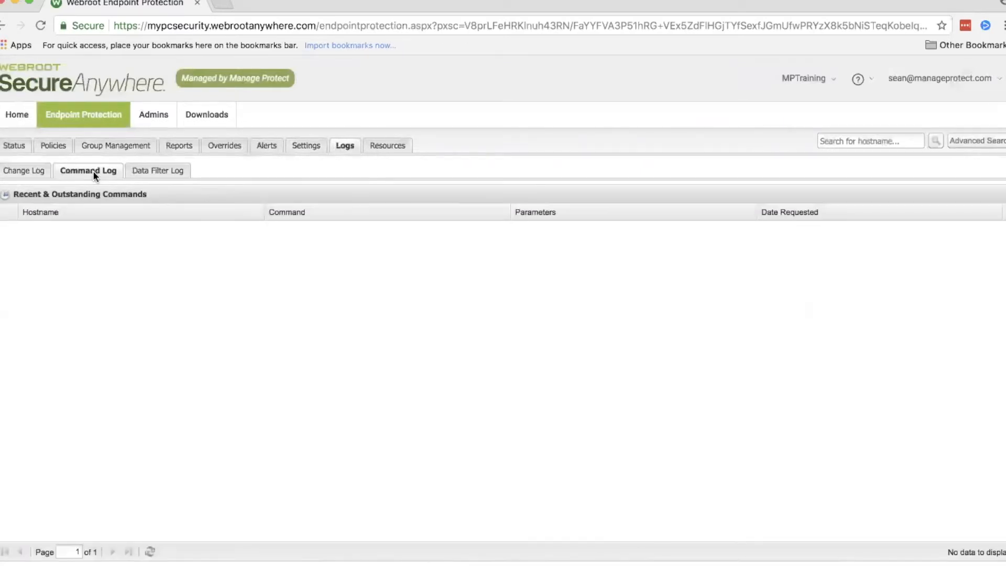
{"action": "left_click", "coordinate": [145, 170]}
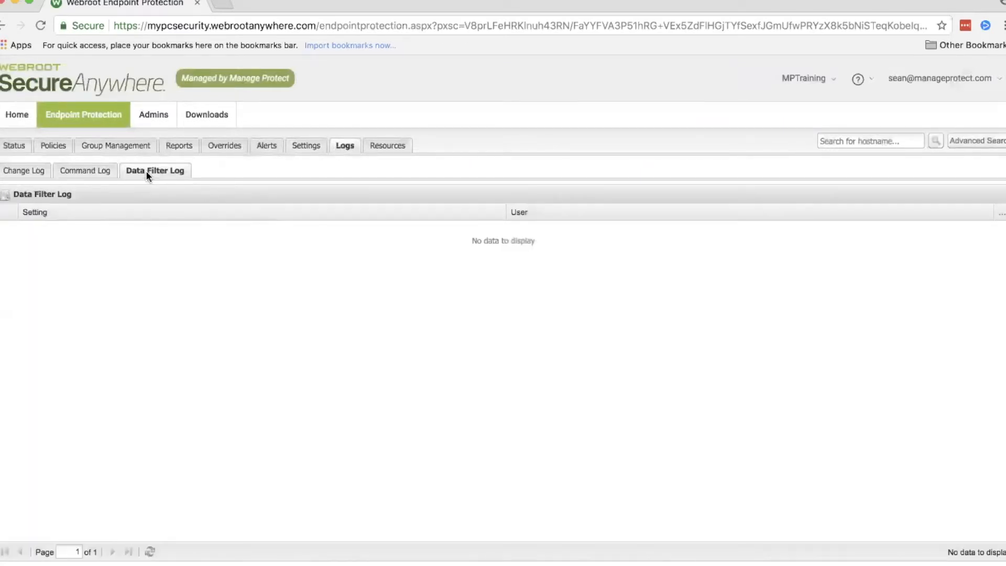
Step: Review the simple and advanced deployment options in the site's Resources
{"action": "left_click", "coordinate": [373, 145]}
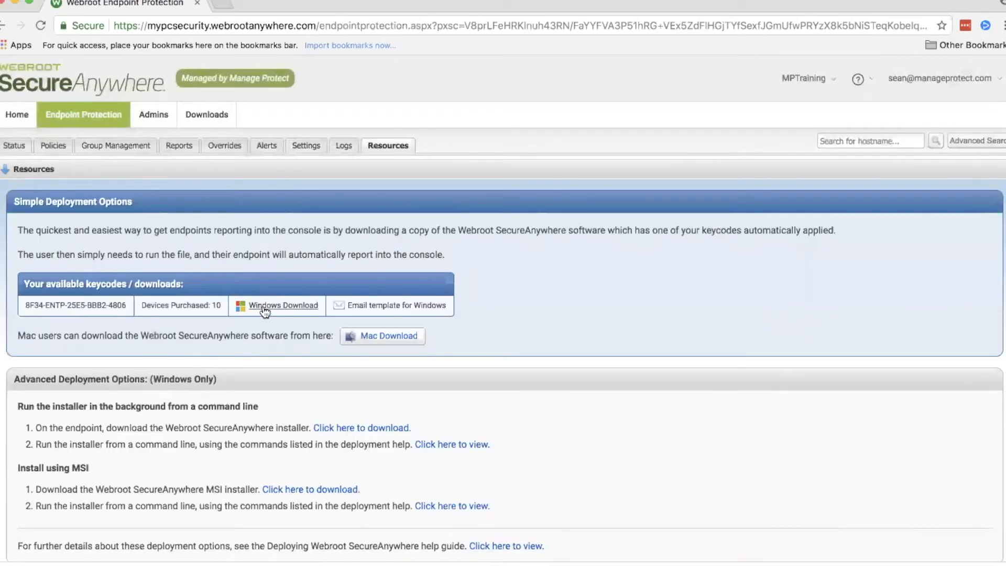
{"action": "scroll", "coordinate": [270, 424], "scroll_direction": "down", "scroll_amount": 1}
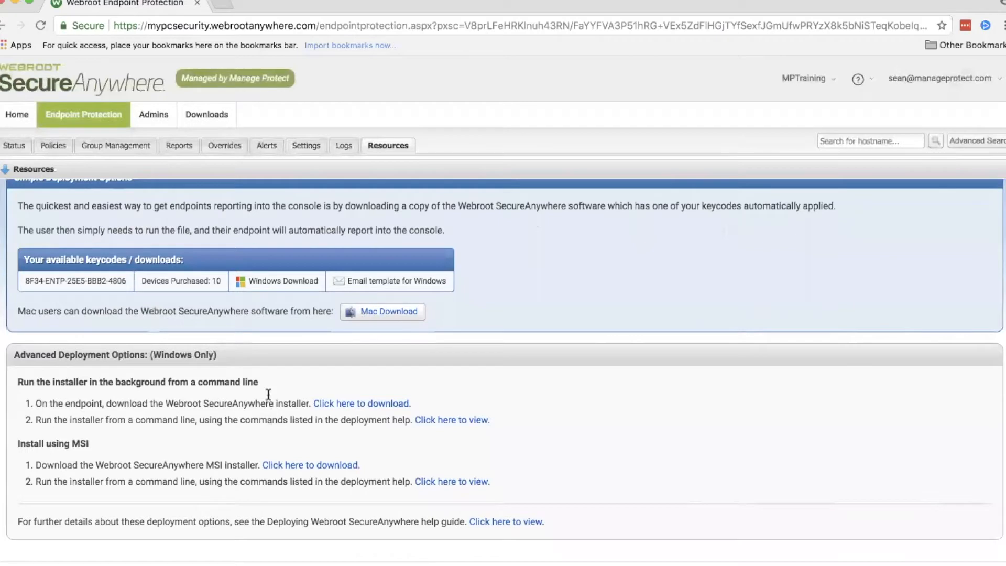
{"action": "scroll", "coordinate": [269, 375], "scroll_direction": "up", "scroll_amount": 1}
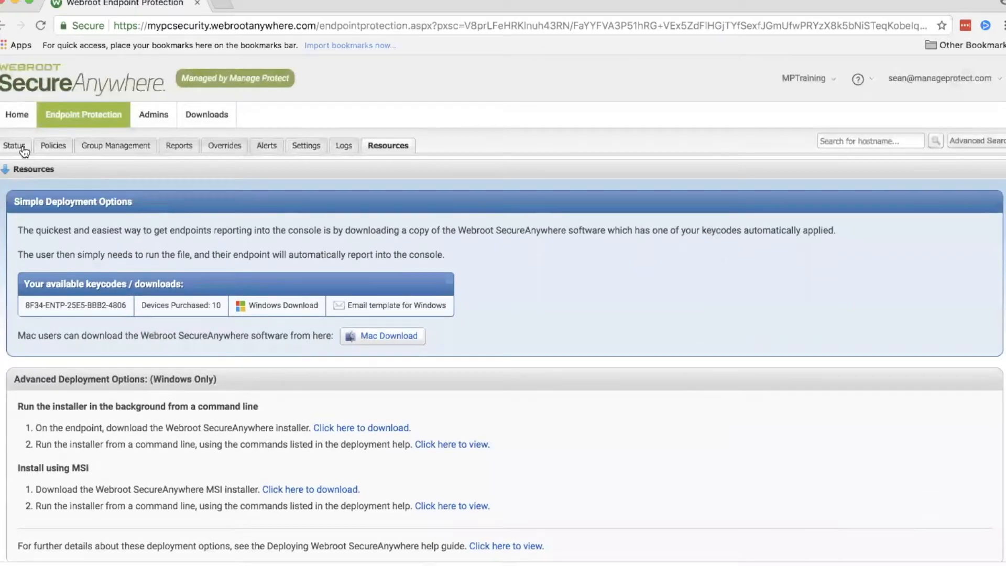
Step: Return to the Manage Protect list of sites and open the Manage Protect NFR site
{"action": "left_click", "coordinate": [943, 79]}
{"action": "left_click", "coordinate": [803, 115]}
{"action": "left_click", "coordinate": [805, 79]}
{"action": "left_click", "coordinate": [808, 105]}
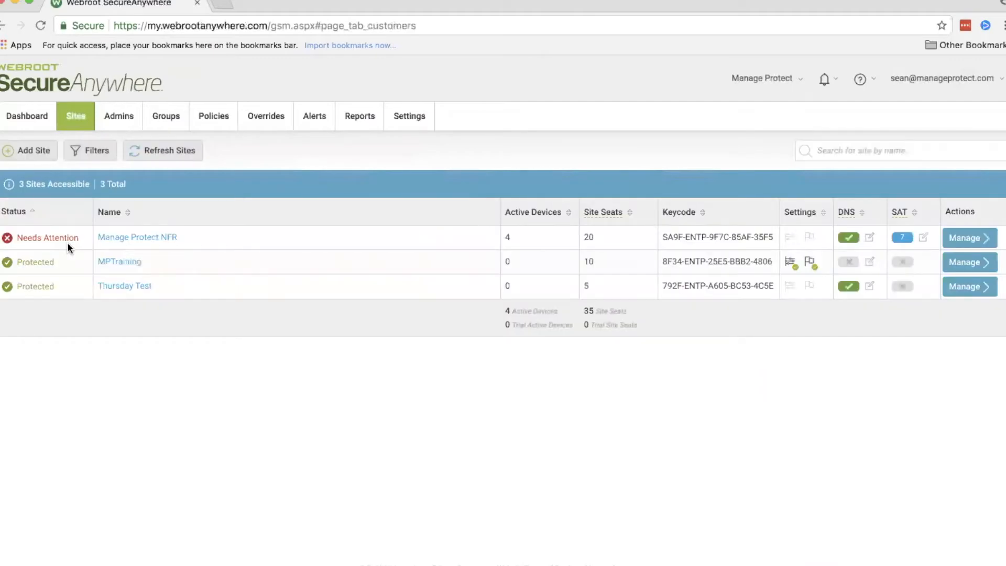
{"action": "left_click", "coordinate": [162, 237]}
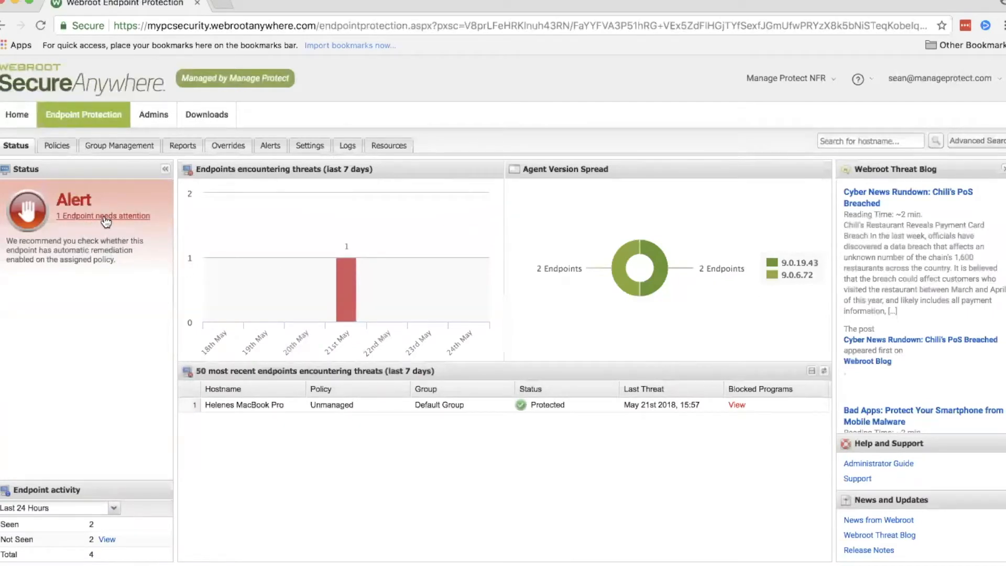
Step: Inspect the endpoint needing attention, including its AV policy and the threats seen on it, without changing anything
{"action": "left_click", "coordinate": [106, 216]}
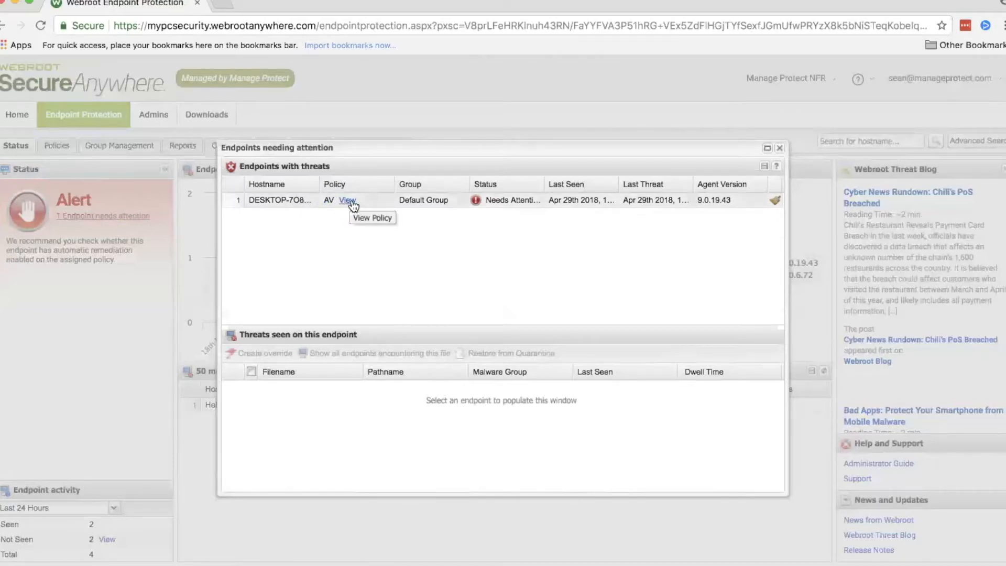
{"action": "left_click", "coordinate": [347, 200]}
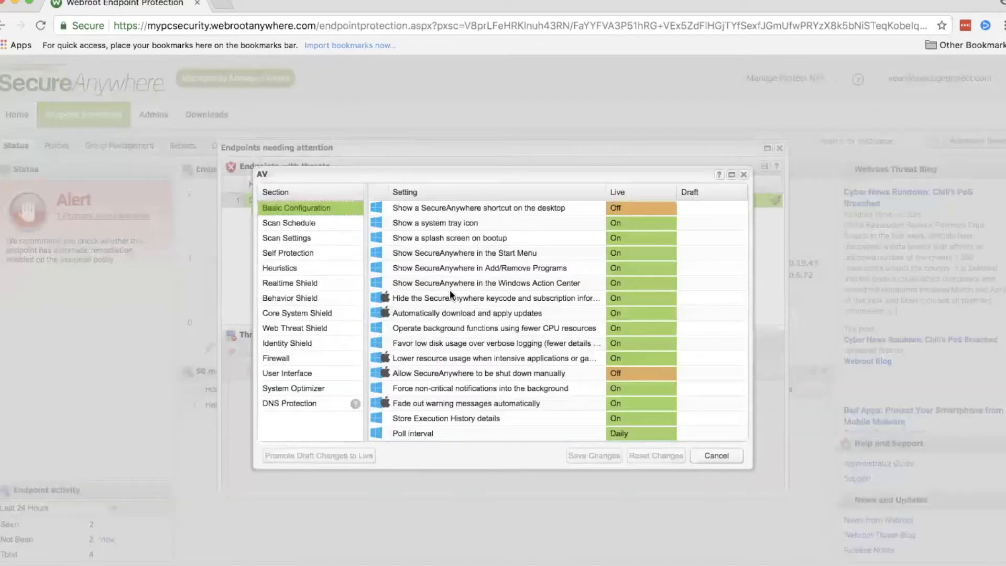
{"action": "left_click", "coordinate": [743, 175]}
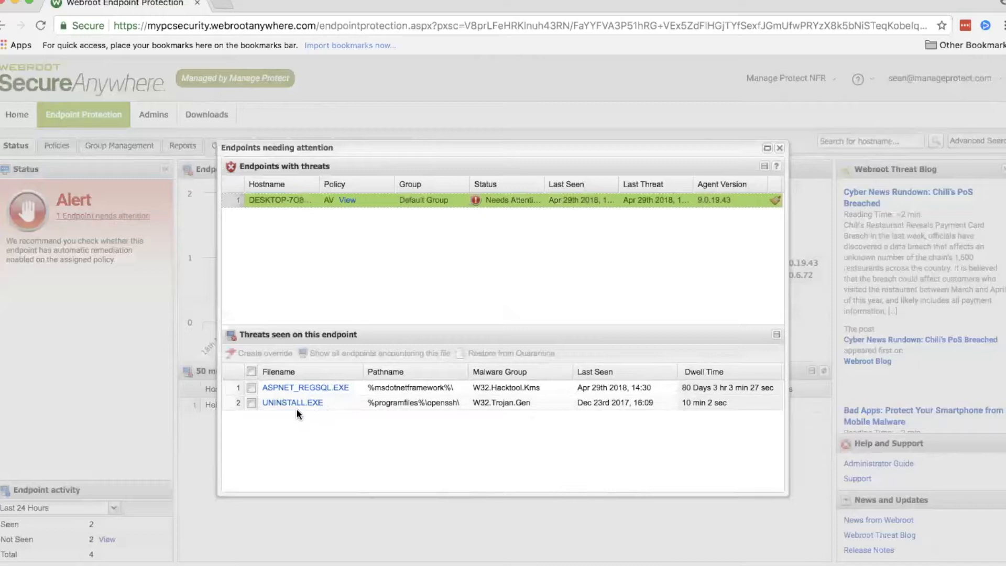
{"action": "left_click", "coordinate": [251, 371]}
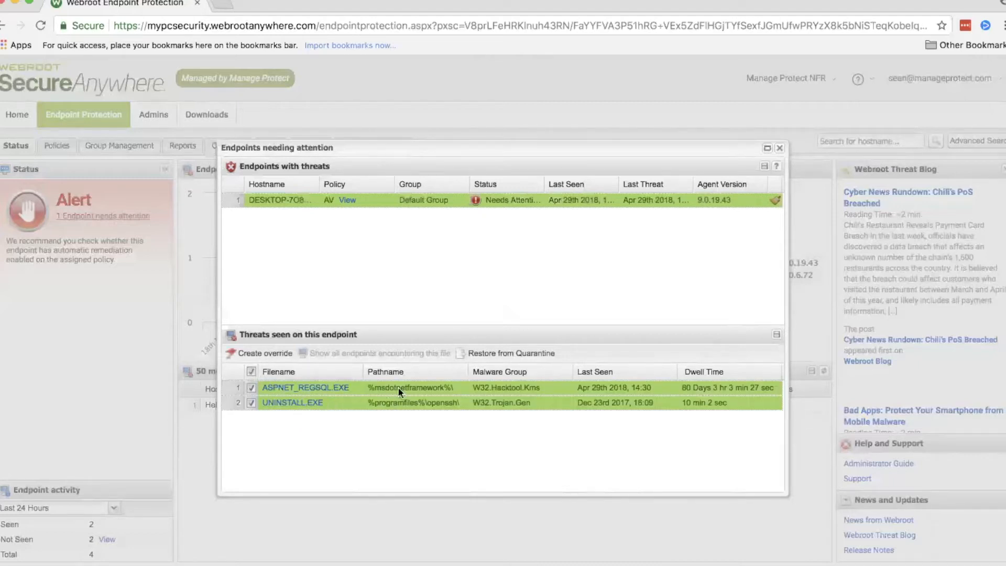
{"action": "left_click", "coordinate": [251, 371]}
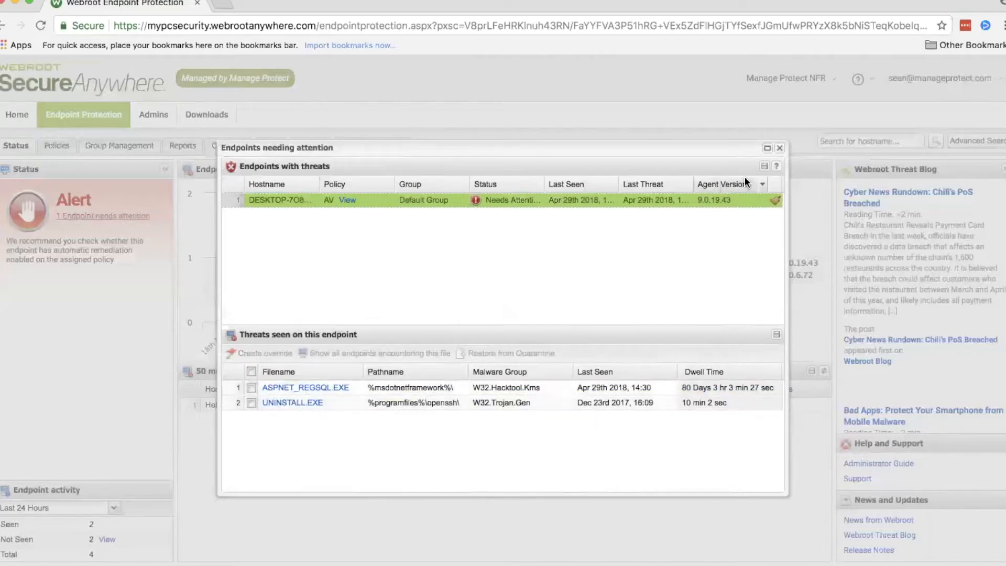
{"action": "left_click", "coordinate": [779, 149]}
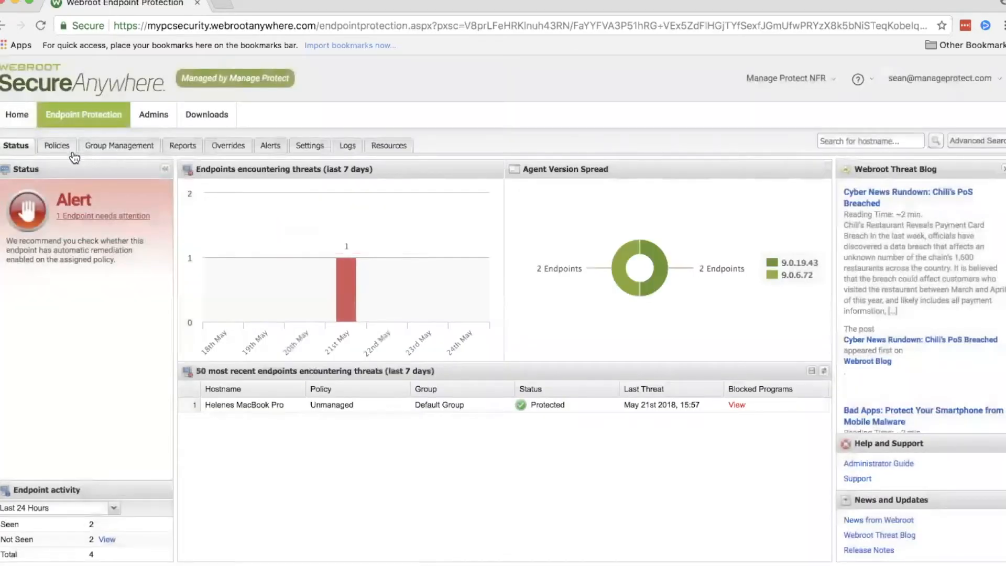
Step: Move the SURFACE endpoint from Default Group to MPAV Group, applying the new group policy to all endpoints
{"action": "left_click", "coordinate": [105, 149]}
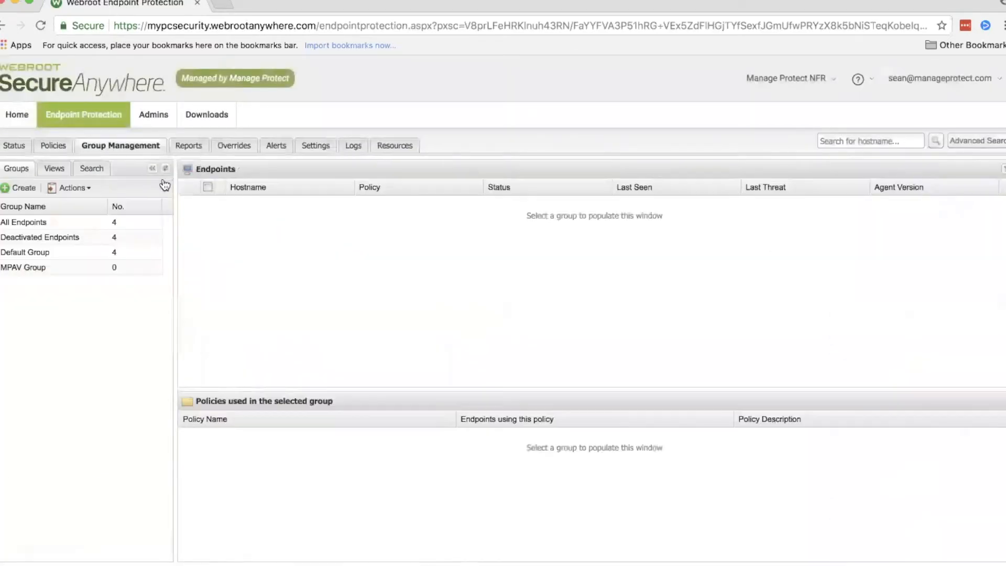
{"action": "left_click", "coordinate": [96, 229]}
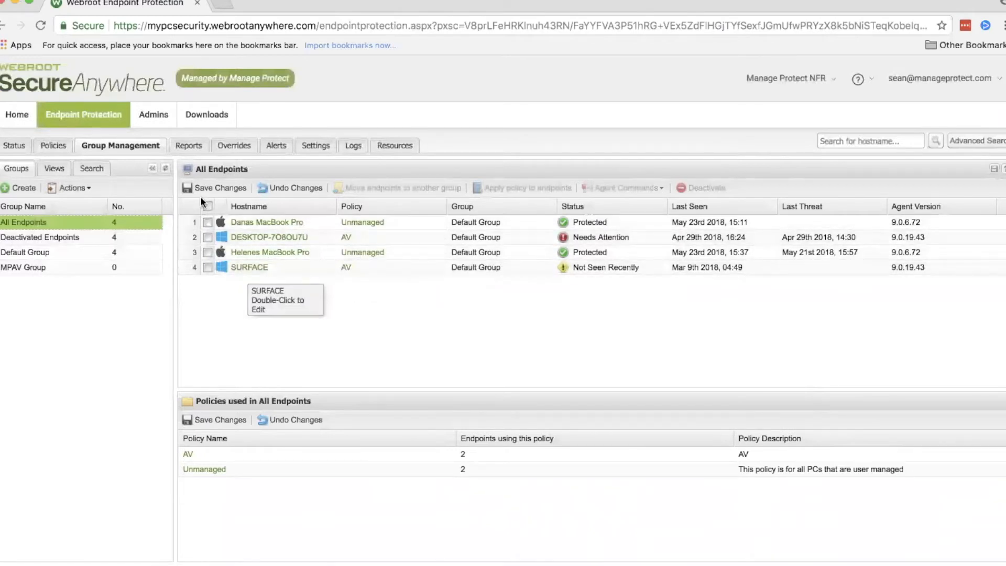
{"action": "left_click", "coordinate": [52, 252]}
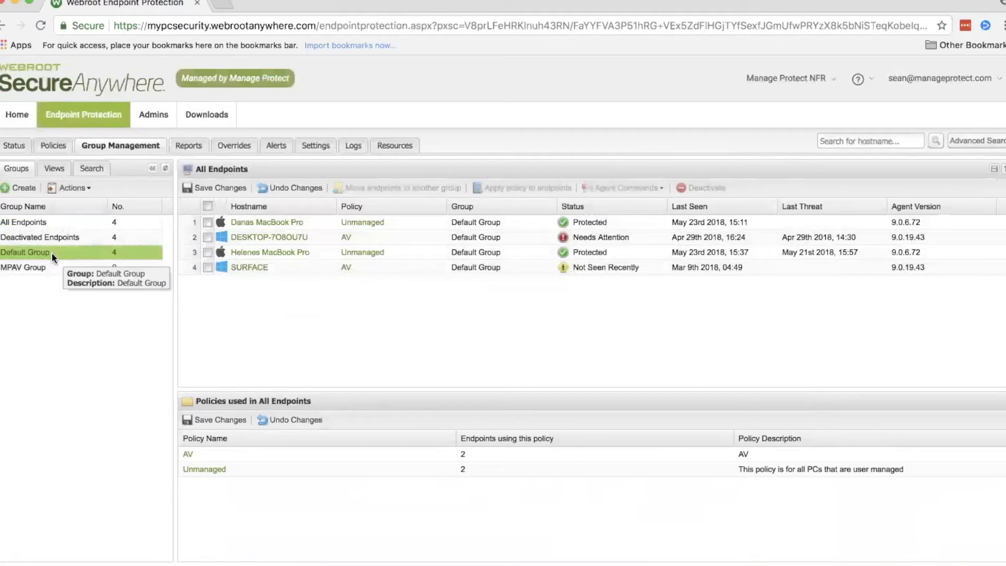
{"action": "left_click", "coordinate": [203, 265]}
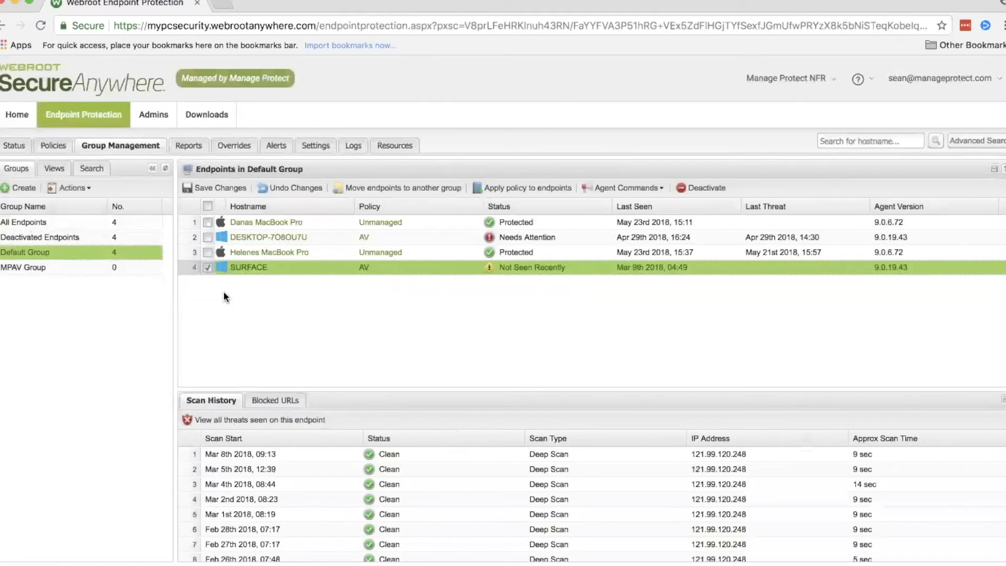
{"action": "left_click", "coordinate": [381, 186]}
{"action": "left_click", "coordinate": [443, 310]}
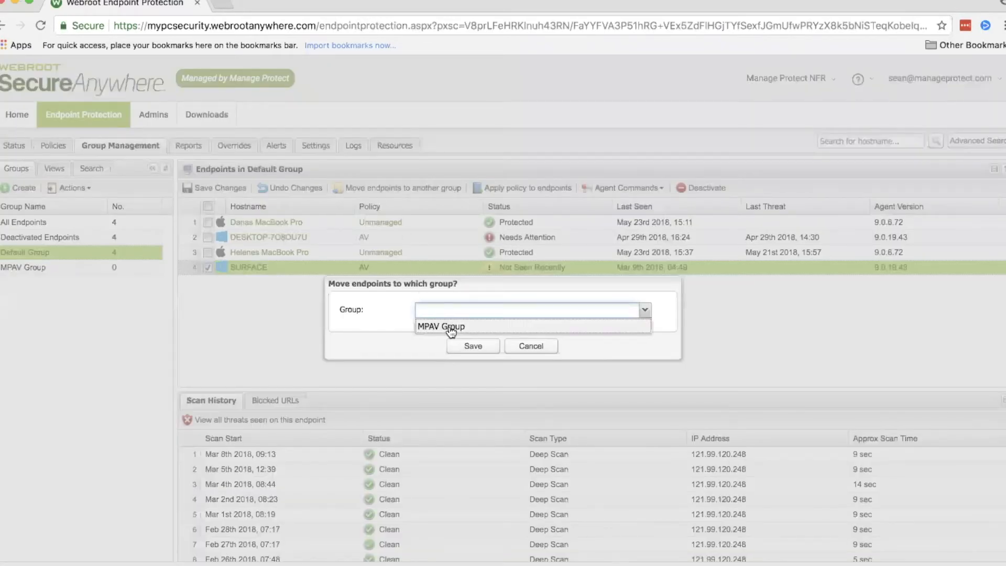
{"action": "left_click", "coordinate": [450, 327]}
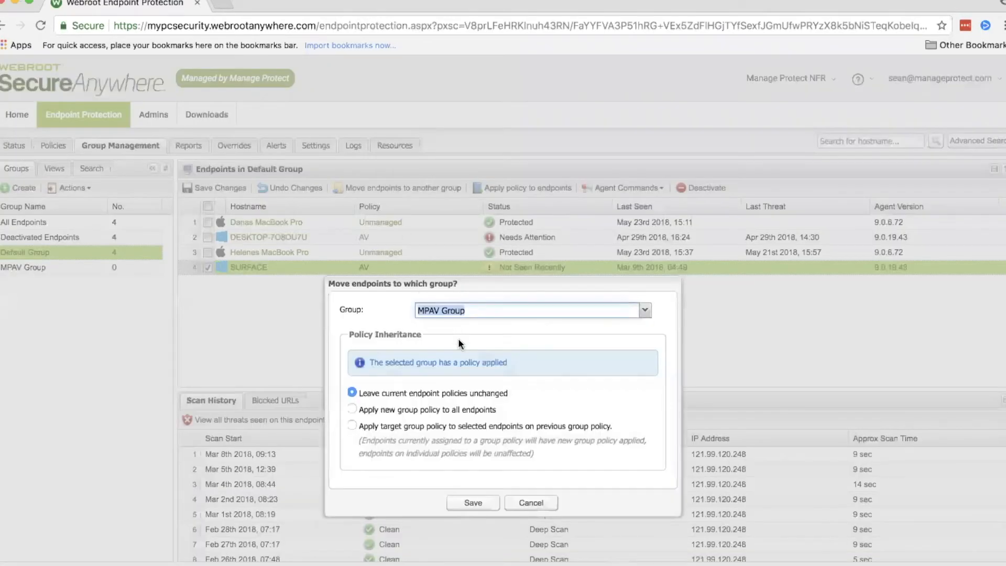
{"action": "left_click", "coordinate": [440, 408]}
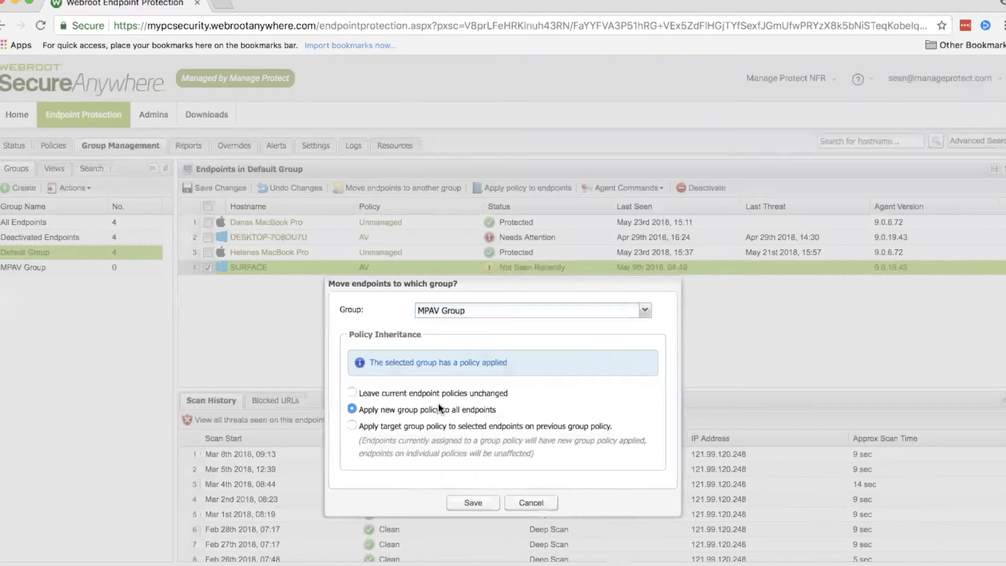
{"action": "left_click", "coordinate": [458, 503]}
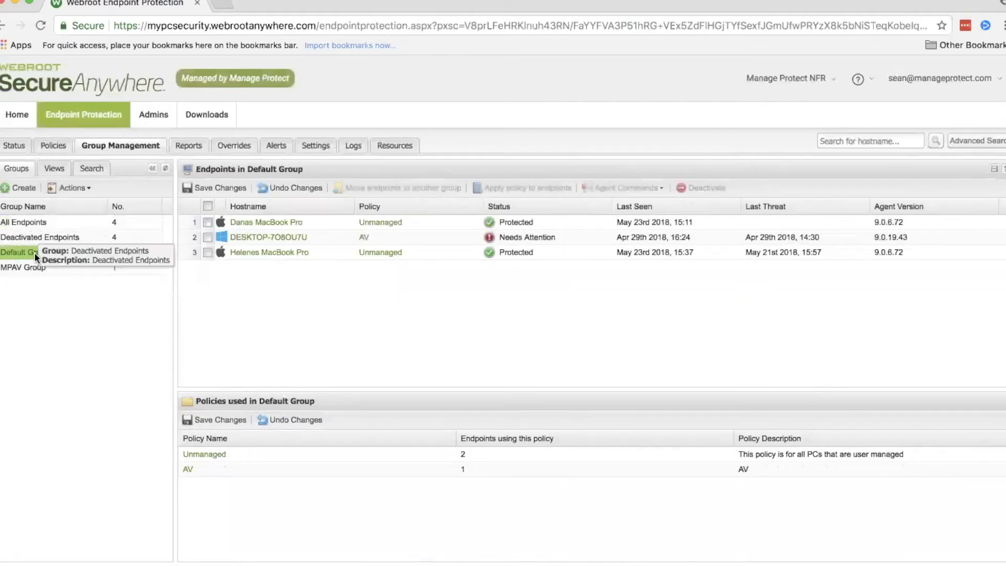
Step: Show the endpoints in MPAV Group and look through the scan history of the SURFACE endpoint
{"action": "left_click", "coordinate": [38, 263]}
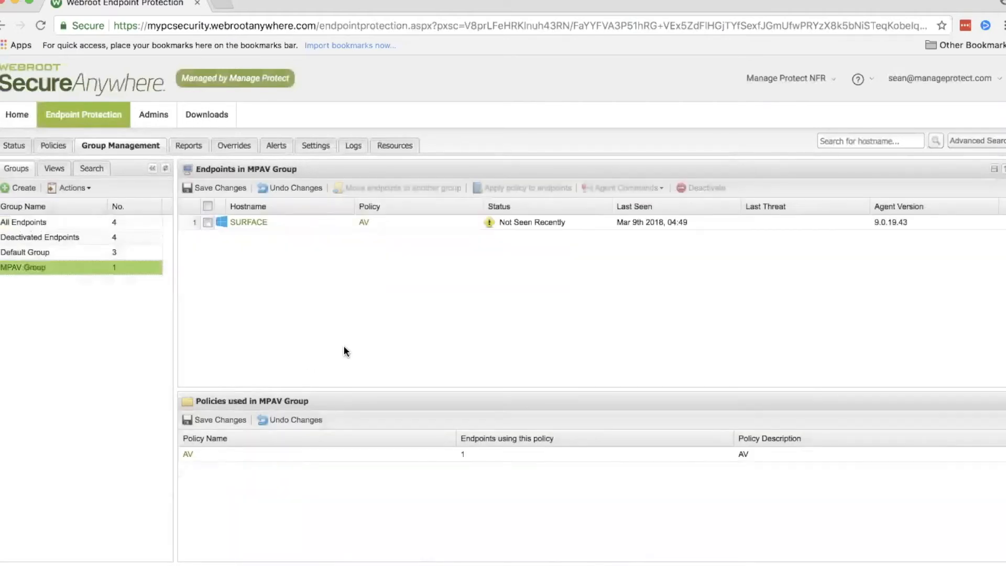
{"action": "left_click", "coordinate": [283, 220]}
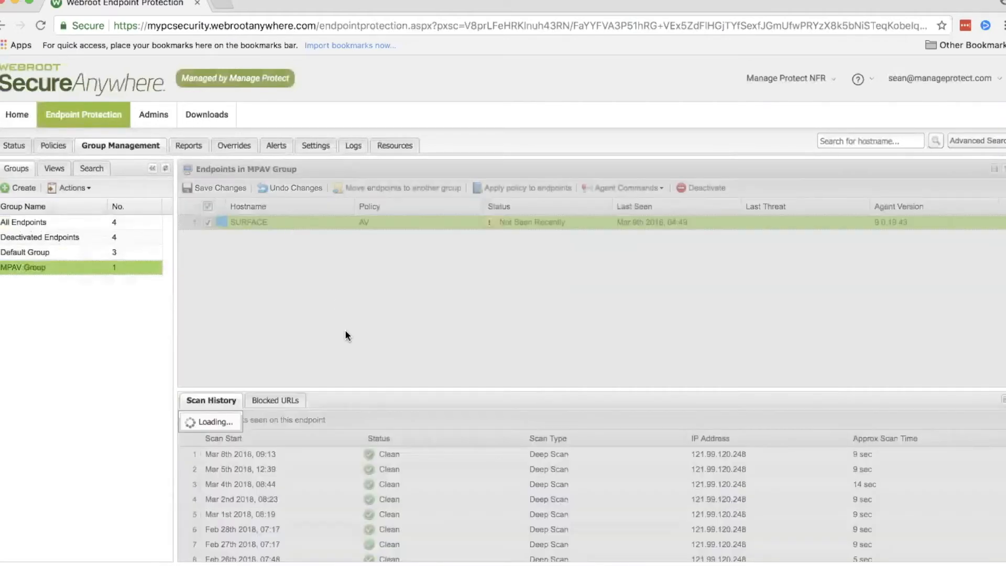
{"action": "scroll", "coordinate": [403, 468], "scroll_direction": "down", "scroll_amount": 5}
{"action": "scroll", "coordinate": [405, 472], "scroll_direction": "down", "scroll_amount": 8}
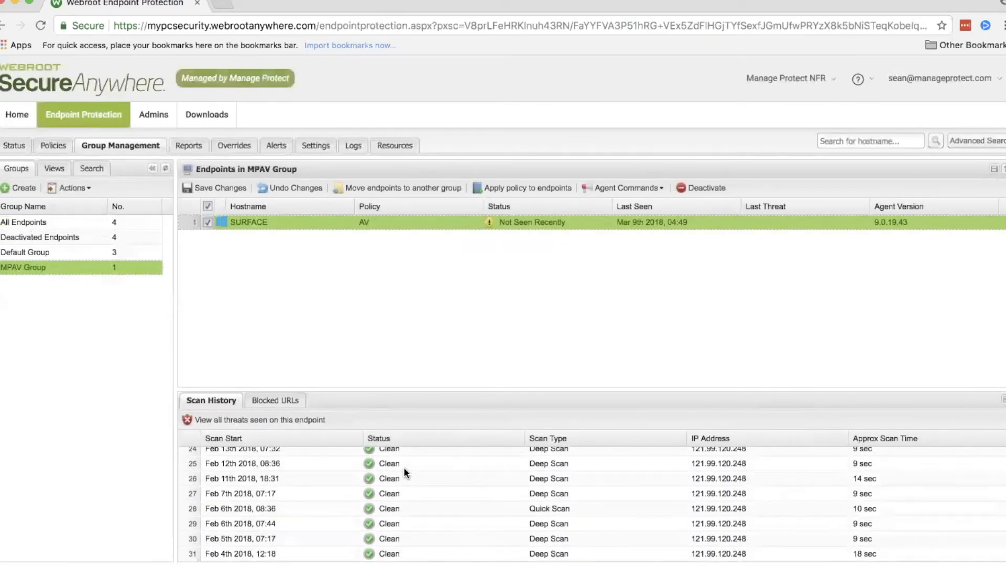
{"action": "scroll", "coordinate": [403, 466], "scroll_direction": "up", "scroll_amount": 12}
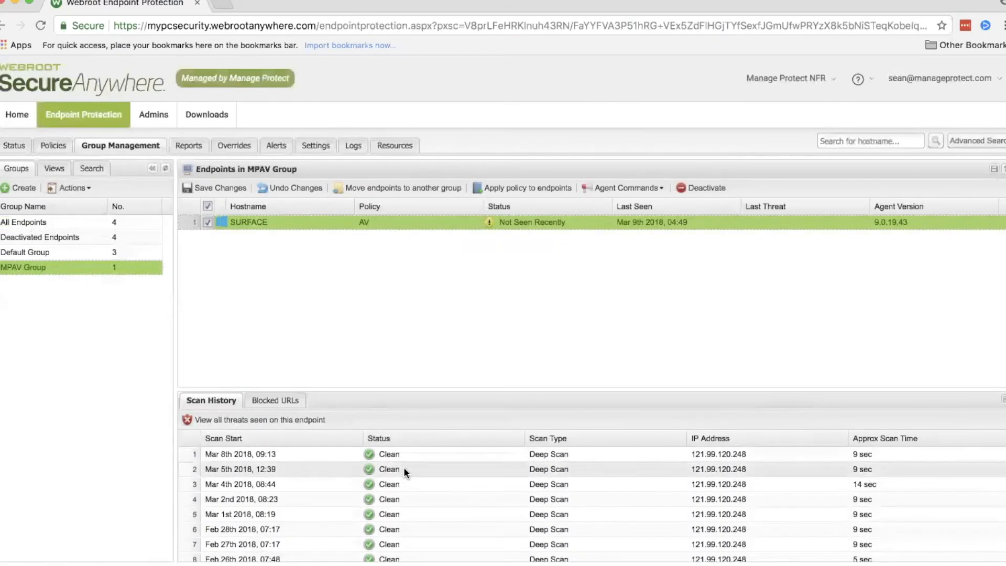
Step: Check which policies can be applied to the SURFACE endpoint, without applying one
{"action": "left_click", "coordinate": [547, 189]}
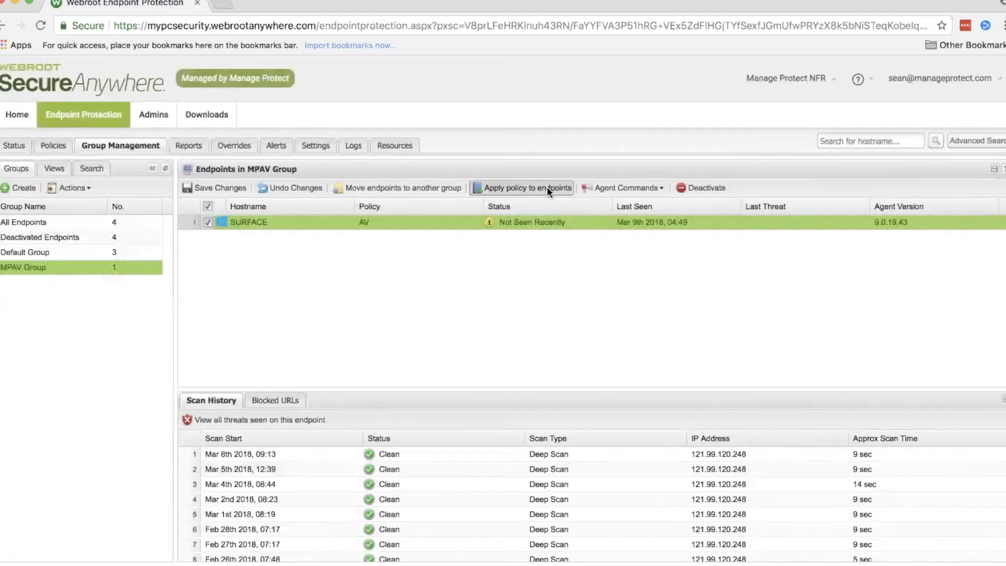
{"action": "left_click", "coordinate": [520, 315]}
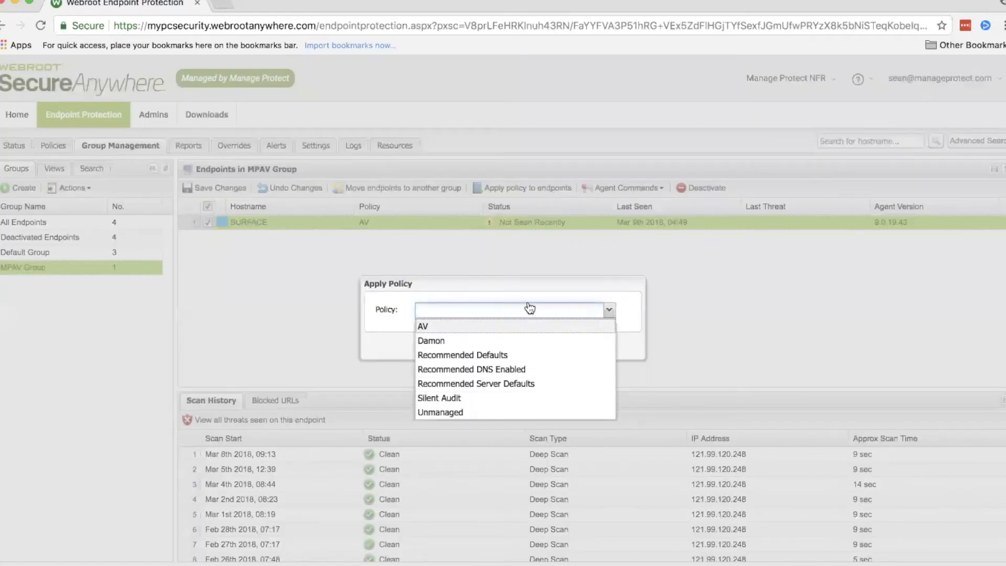
{"action": "left_click", "coordinate": [609, 310]}
{"action": "left_click", "coordinate": [533, 344]}
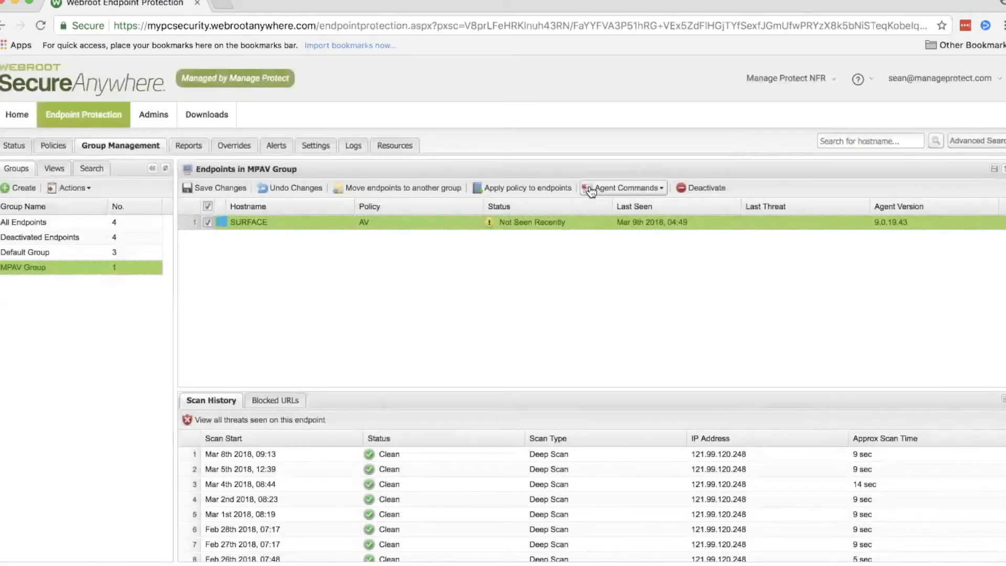
Step: Review the agent commands available for the SURFACE endpoint, from Clear Data, Keycode and Power & User Access through Advanced, without running any
{"action": "left_click", "coordinate": [644, 188]}
{"action": "mouse_move", "coordinate": [601, 210]}
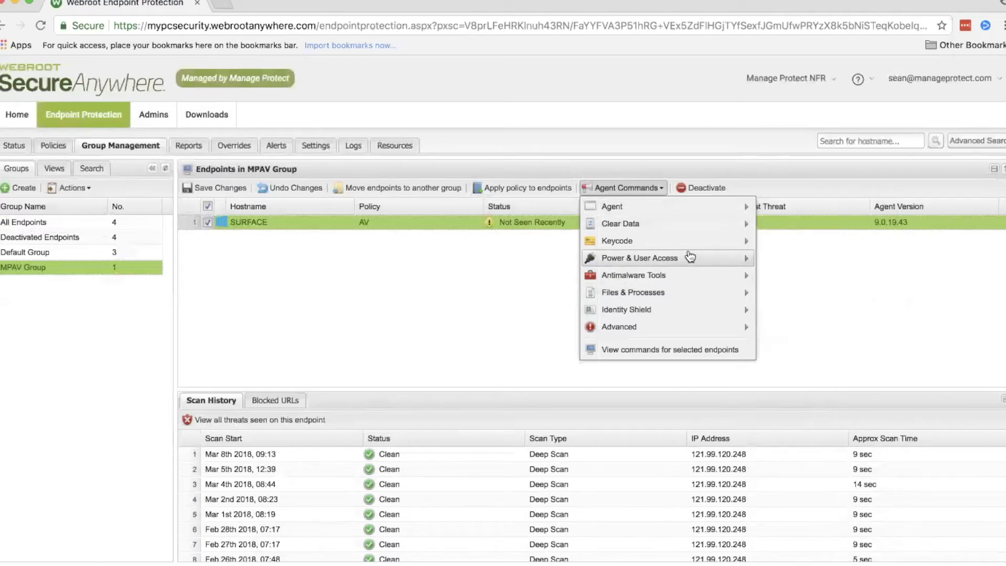
{"action": "mouse_move", "coordinate": [733, 223]}
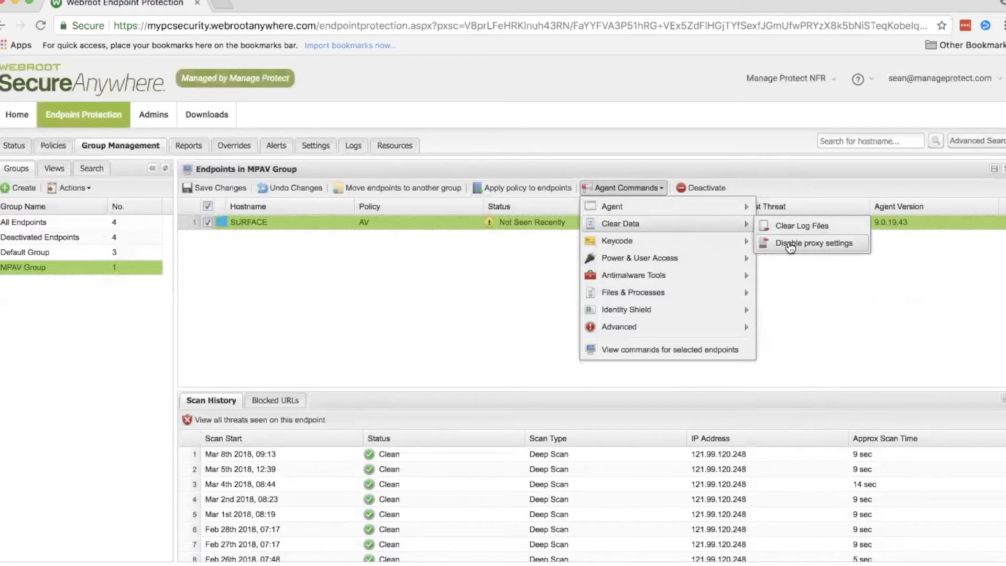
{"action": "mouse_move", "coordinate": [730, 244]}
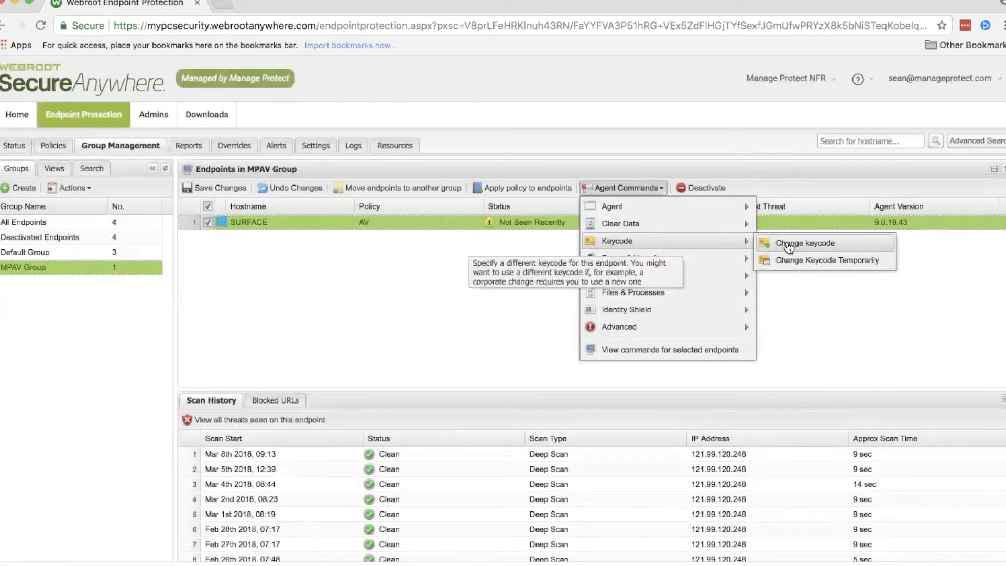
{"action": "mouse_move", "coordinate": [725, 264]}
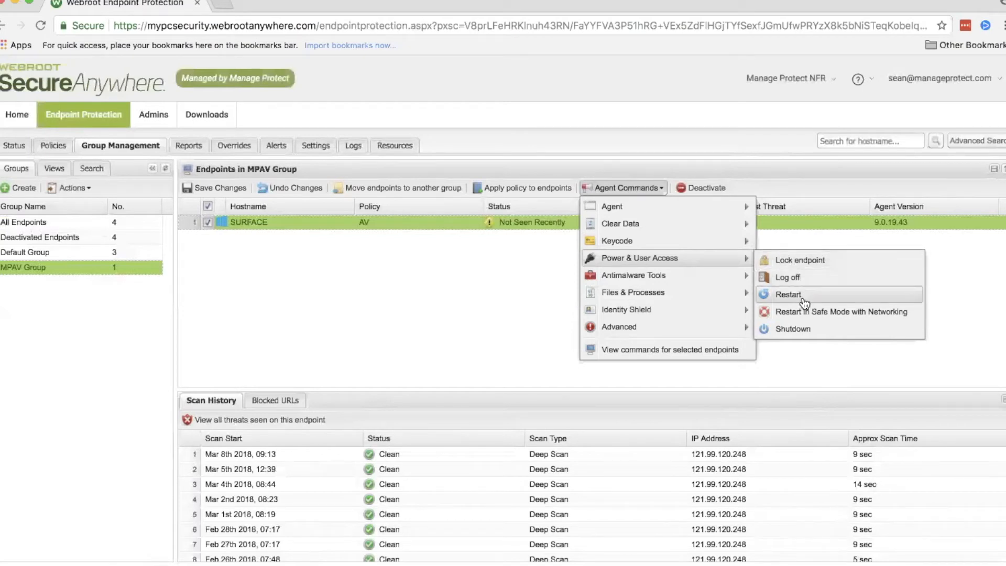
{"action": "mouse_move", "coordinate": [683, 282]}
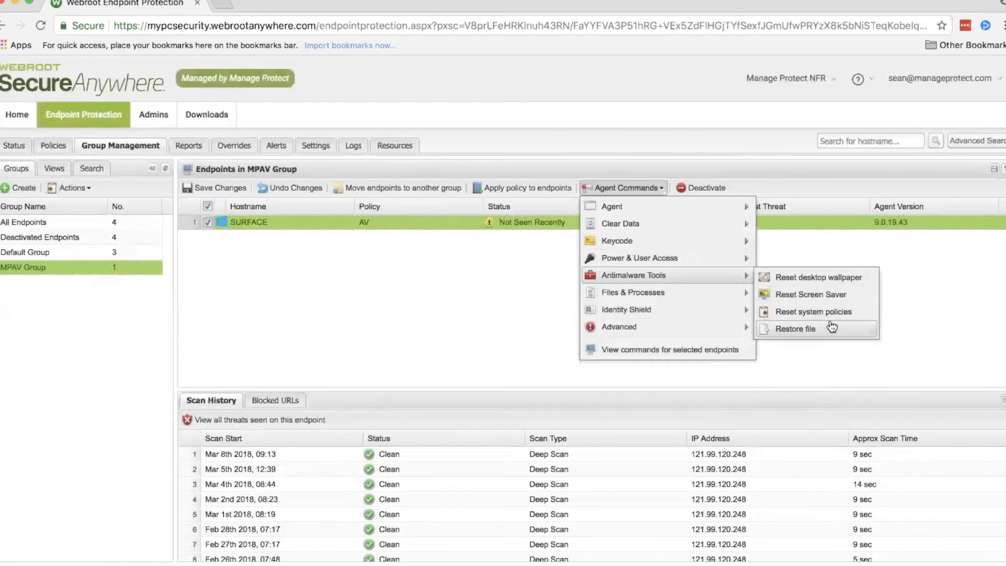
{"action": "mouse_move", "coordinate": [696, 298]}
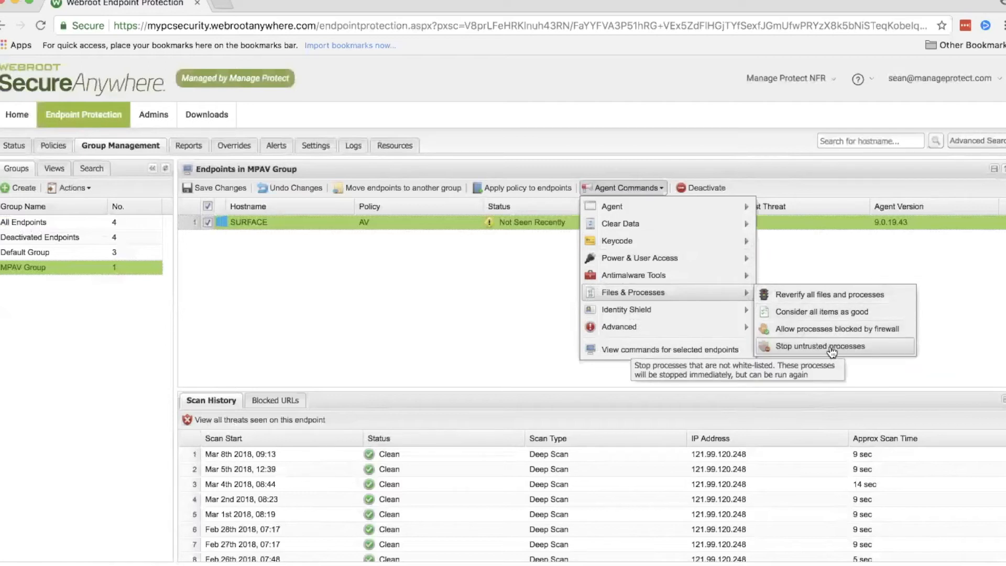
{"action": "mouse_move", "coordinate": [728, 314]}
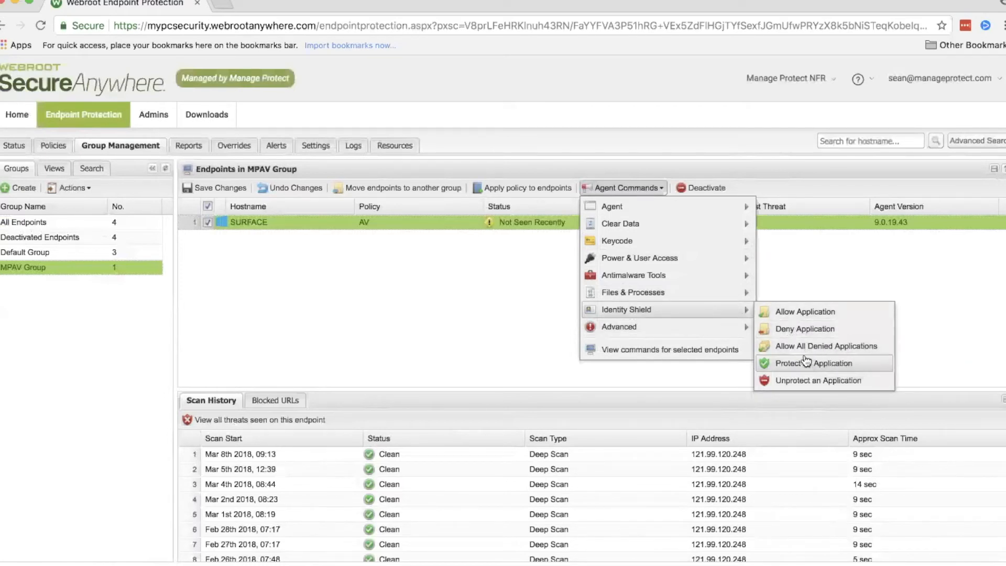
{"action": "mouse_move", "coordinate": [727, 336]}
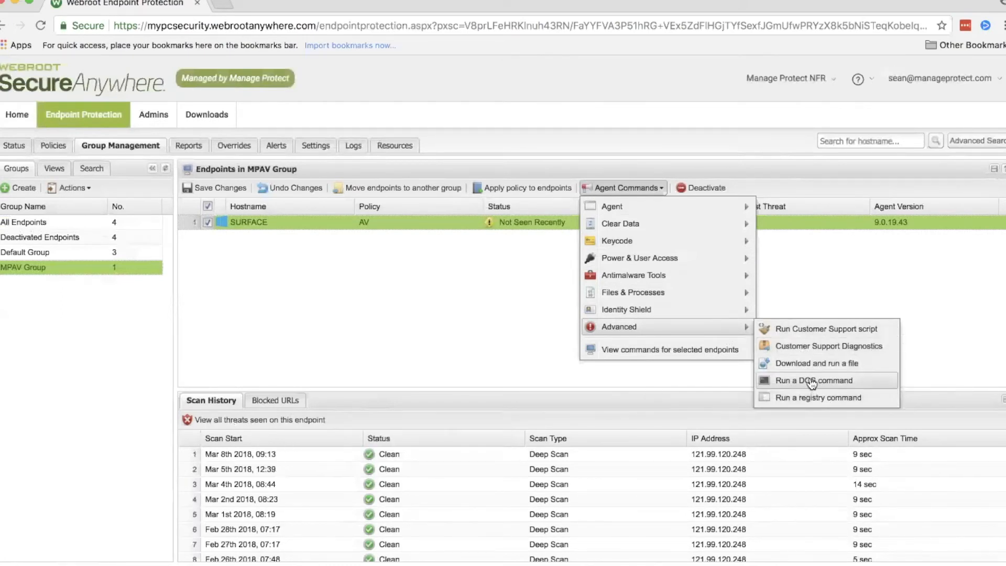
{"action": "left_click", "coordinate": [705, 369]}
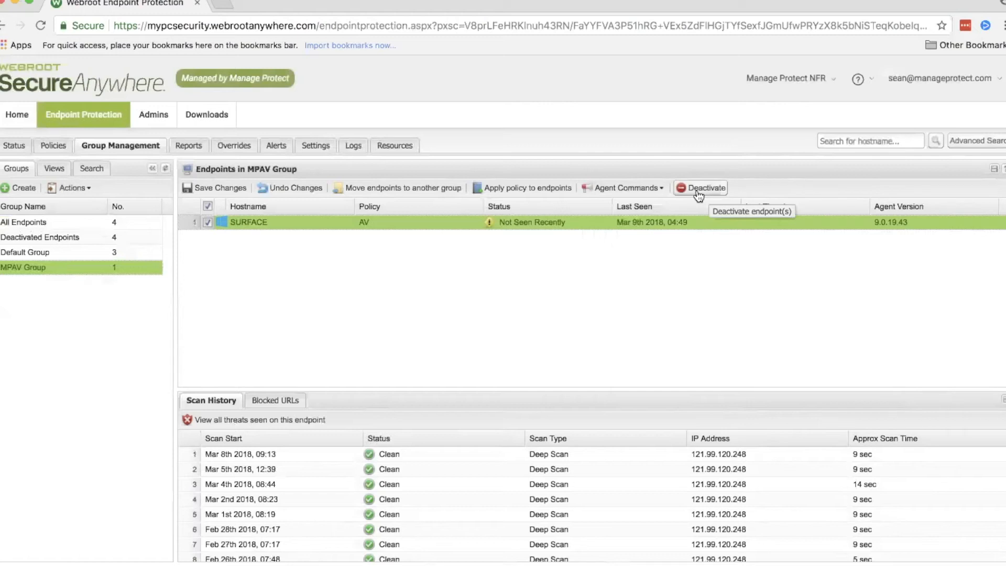
Step: View the Manage Protect NFR site's reports and admins pages, and return to the Manage Protect list of sites
{"action": "left_click", "coordinate": [195, 152]}
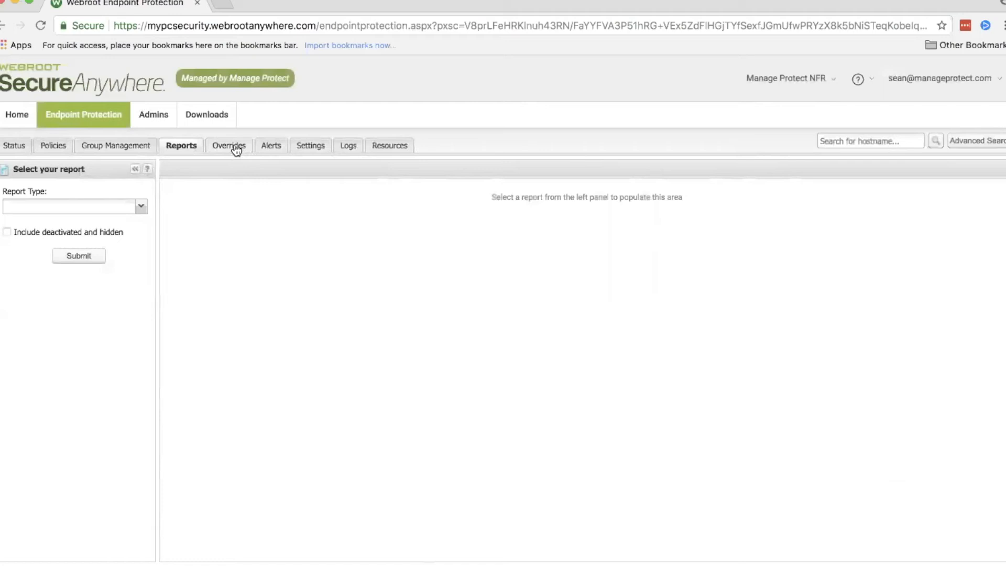
{"action": "left_click", "coordinate": [167, 115]}
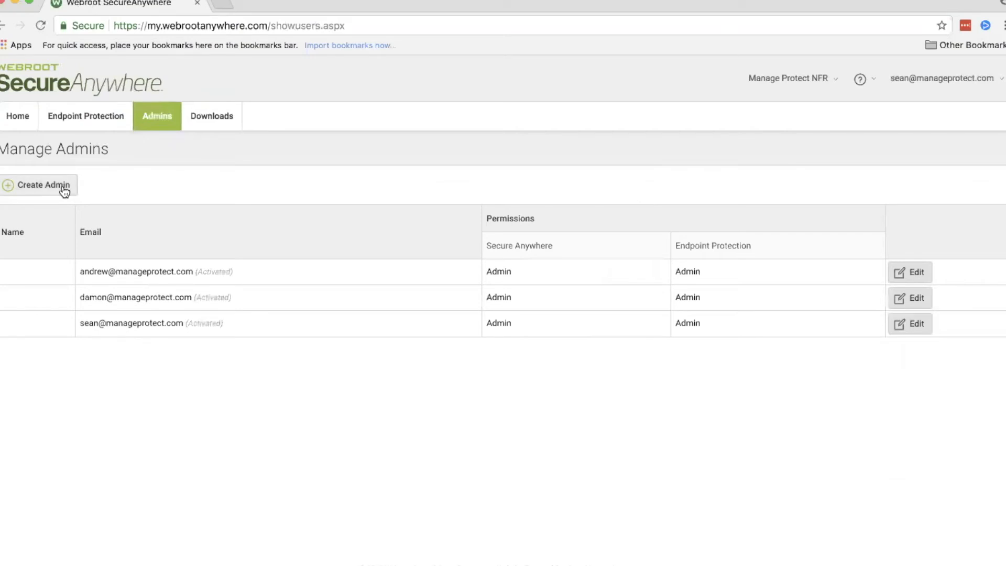
{"action": "left_click", "coordinate": [189, 120]}
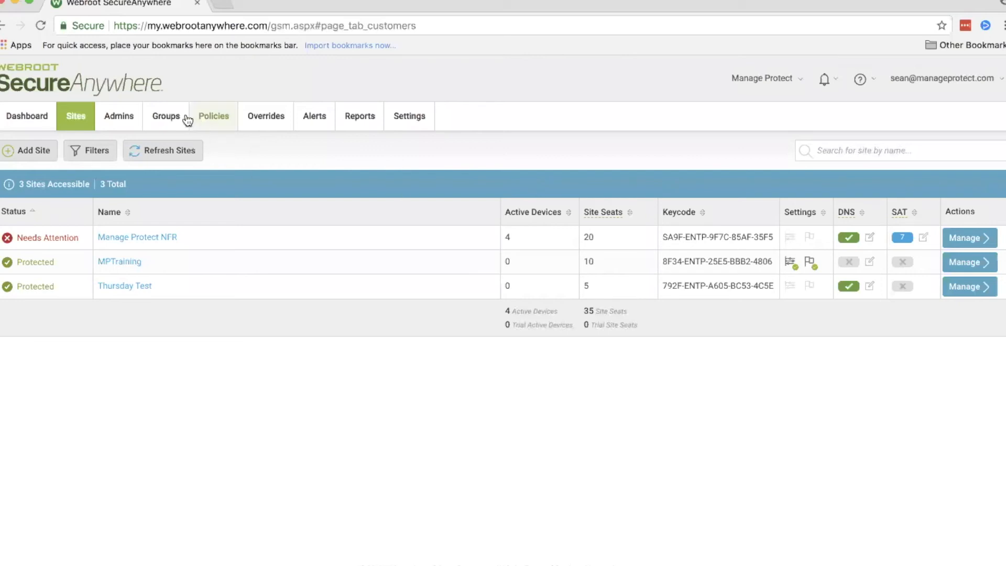
Step: Look through the console-level admins and site-only admins, and show the devices in the Manage Protect NFR site under Groups
{"action": "left_click", "coordinate": [128, 120]}
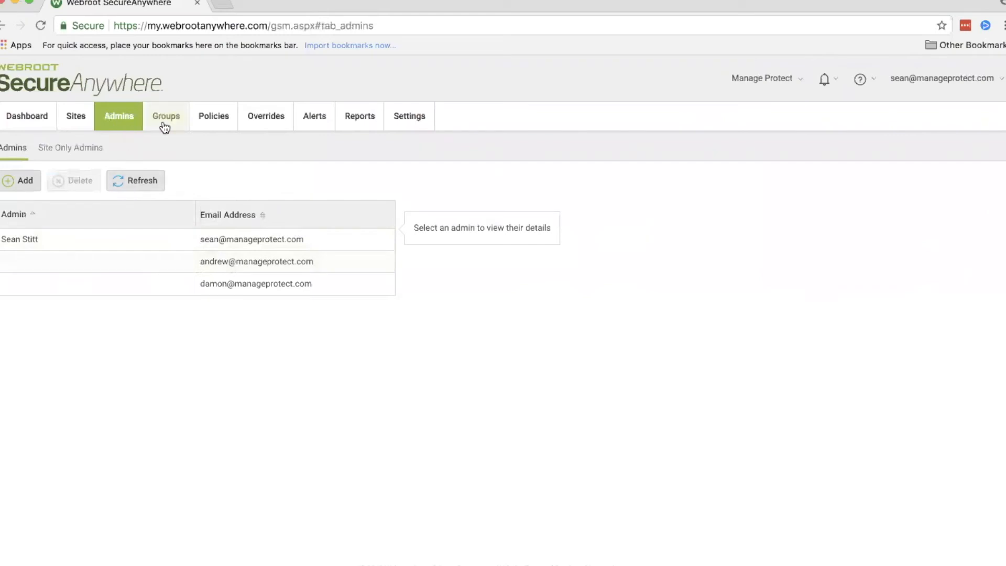
{"action": "left_click", "coordinate": [87, 146]}
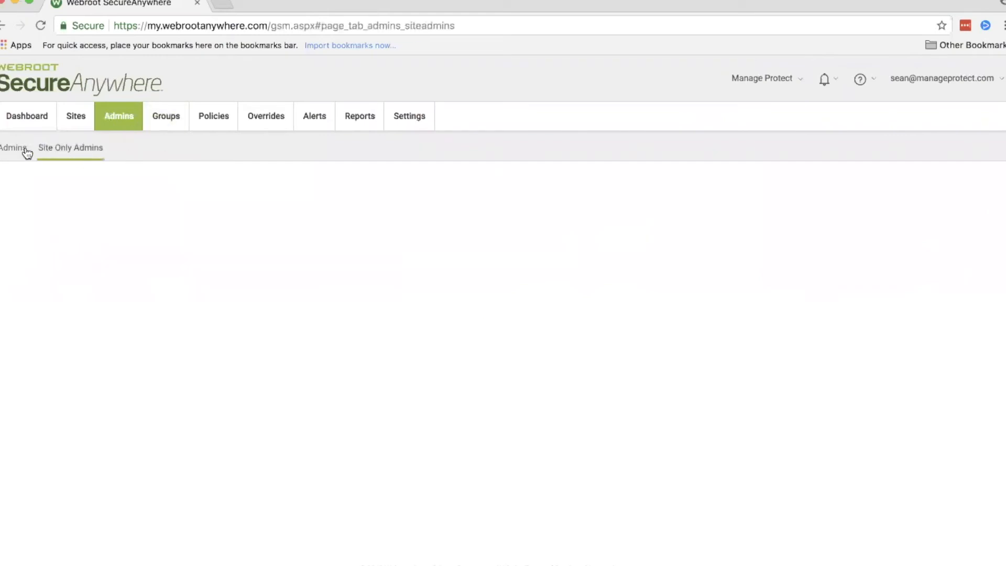
{"action": "left_click", "coordinate": [176, 120]}
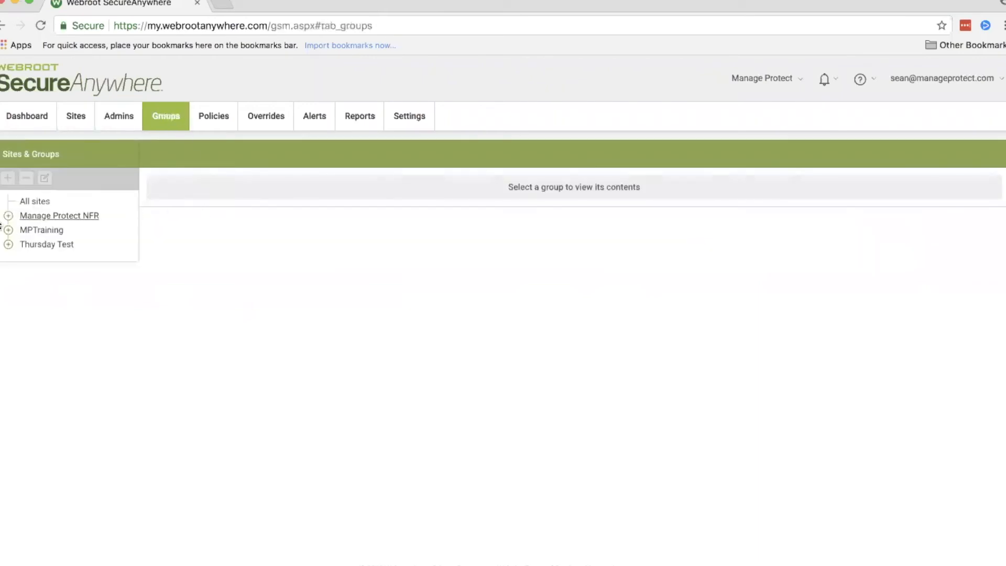
{"action": "left_click", "coordinate": [30, 215]}
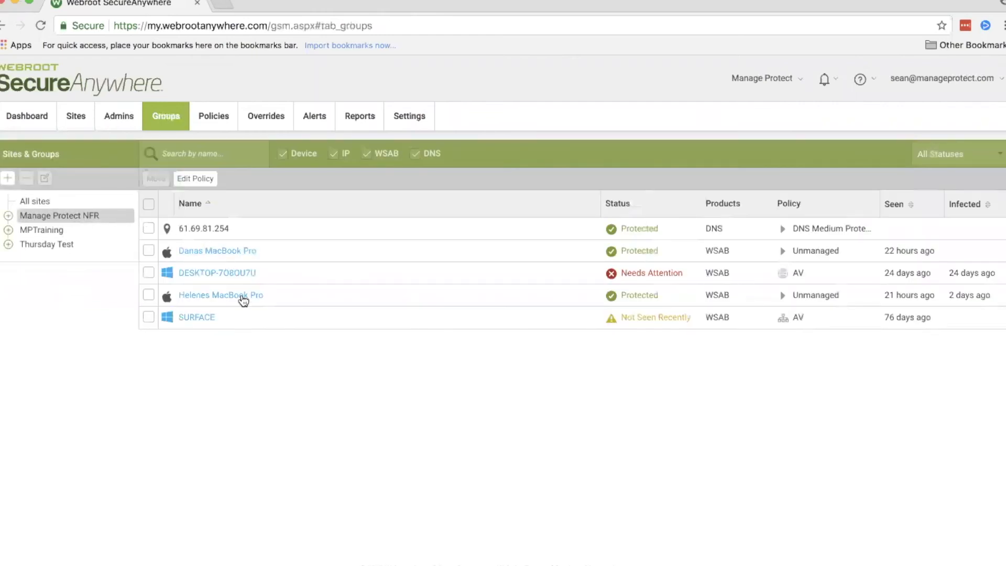
Step: Look over the global endpoint policies and the overrides, including the file whitelist, file blacklist and Web Block / Allow List
{"action": "left_click", "coordinate": [215, 125]}
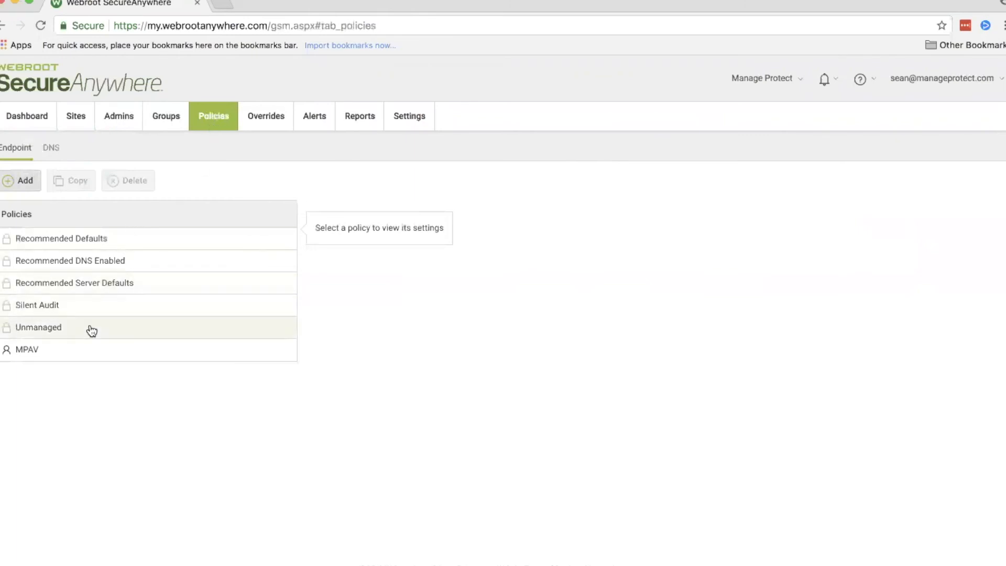
{"action": "left_click", "coordinate": [258, 119]}
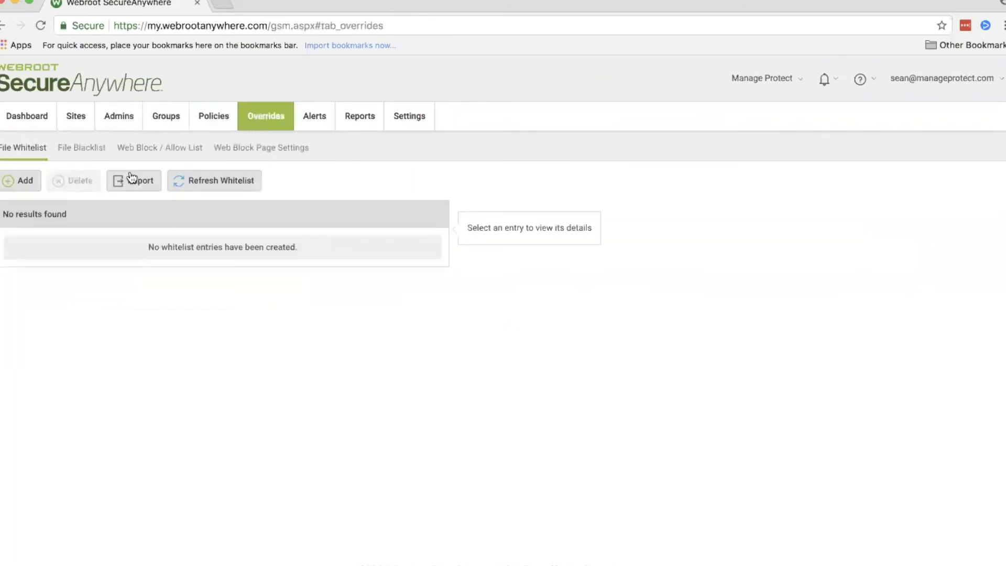
{"action": "left_click", "coordinate": [77, 153]}
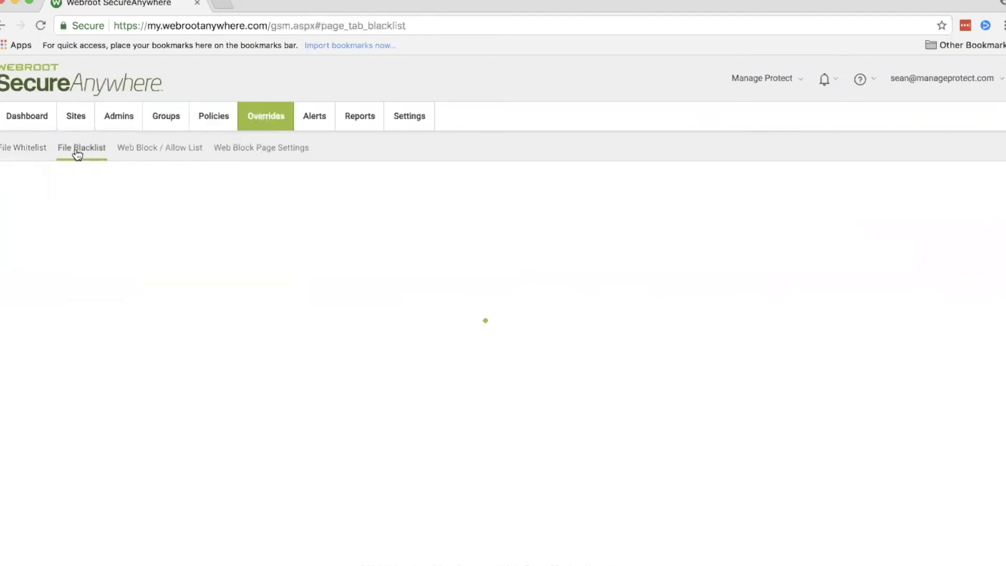
{"action": "left_click", "coordinate": [145, 152]}
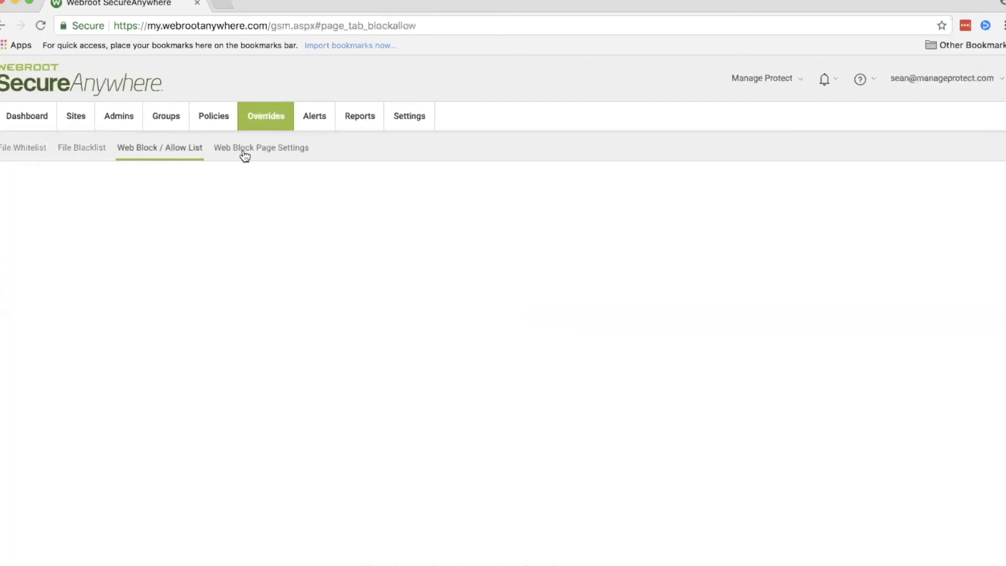
Step: Check the alert types offered for a new global alert without creating it, and view the distribution lists
{"action": "left_click", "coordinate": [305, 123]}
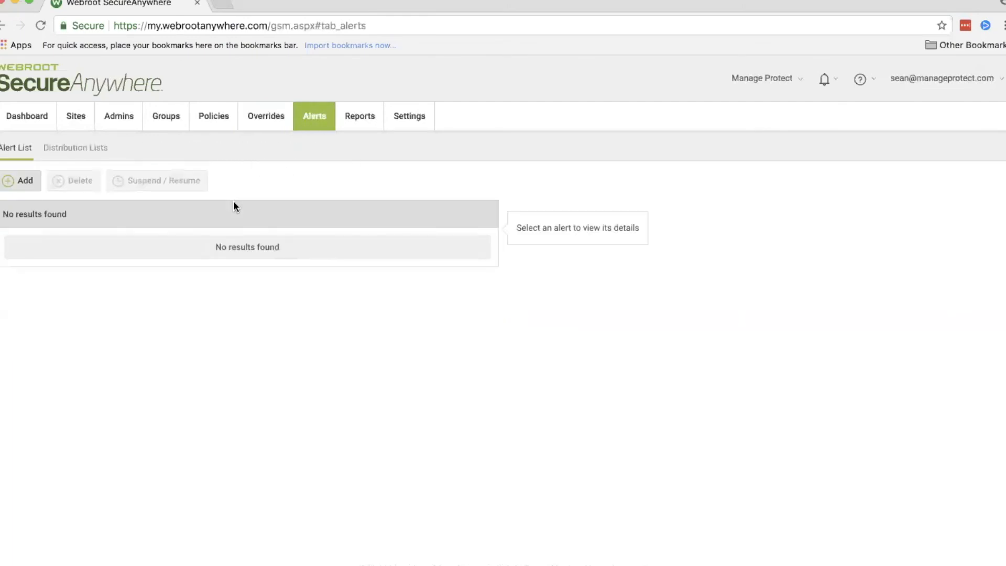
{"action": "left_click", "coordinate": [23, 180]}
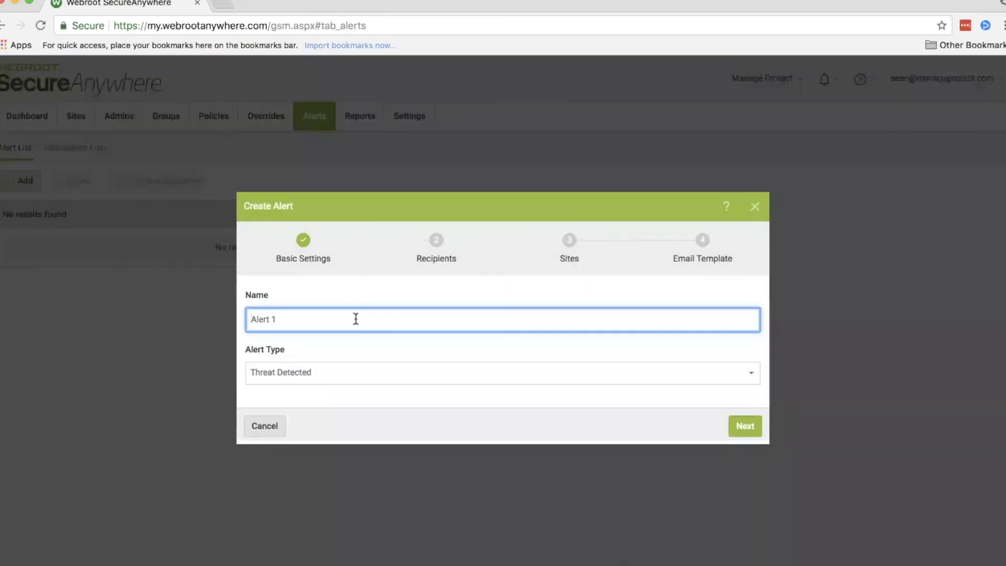
{"action": "left_click", "coordinate": [338, 369]}
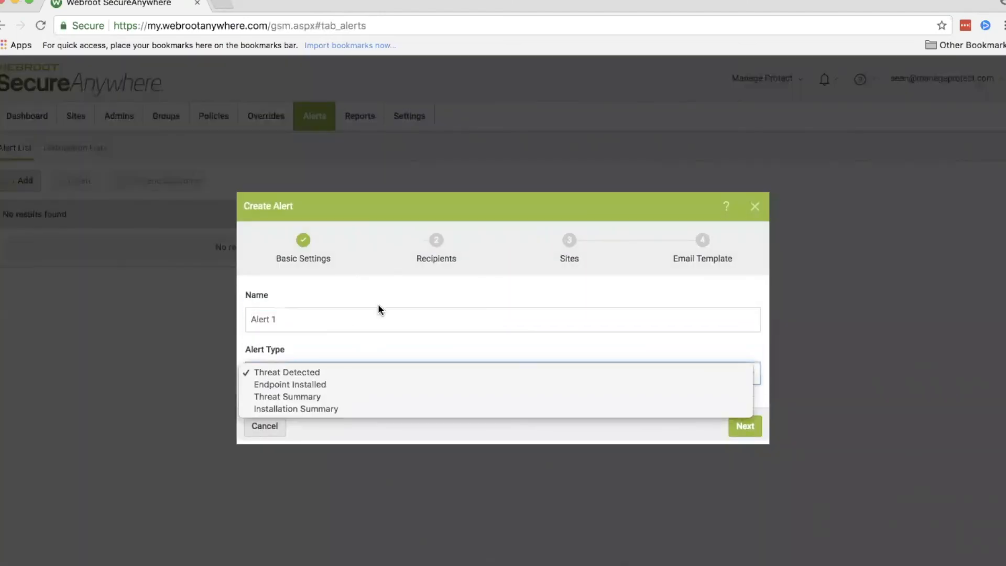
{"action": "left_click", "coordinate": [433, 309]}
{"action": "left_click", "coordinate": [251, 430]}
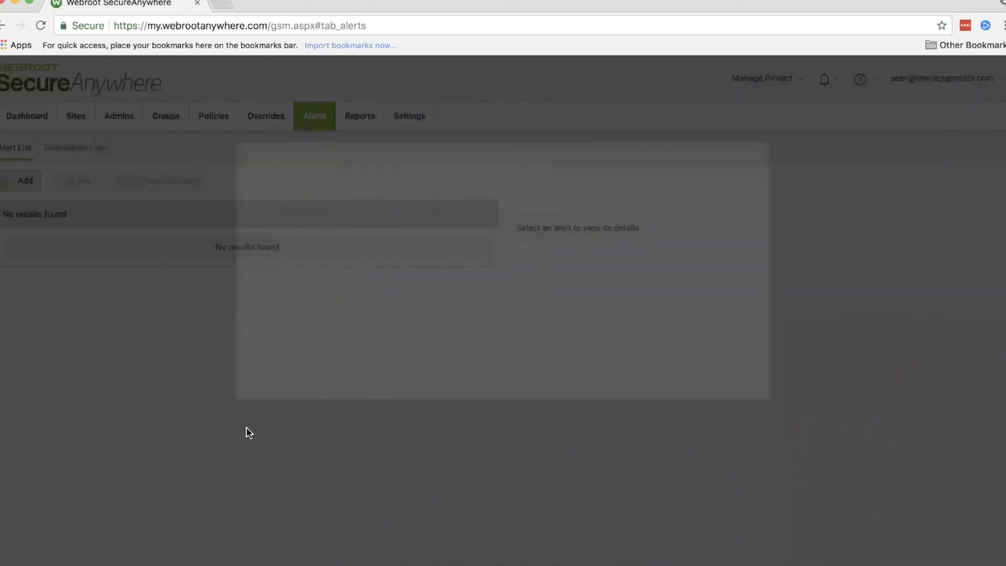
{"action": "left_click", "coordinate": [83, 154]}
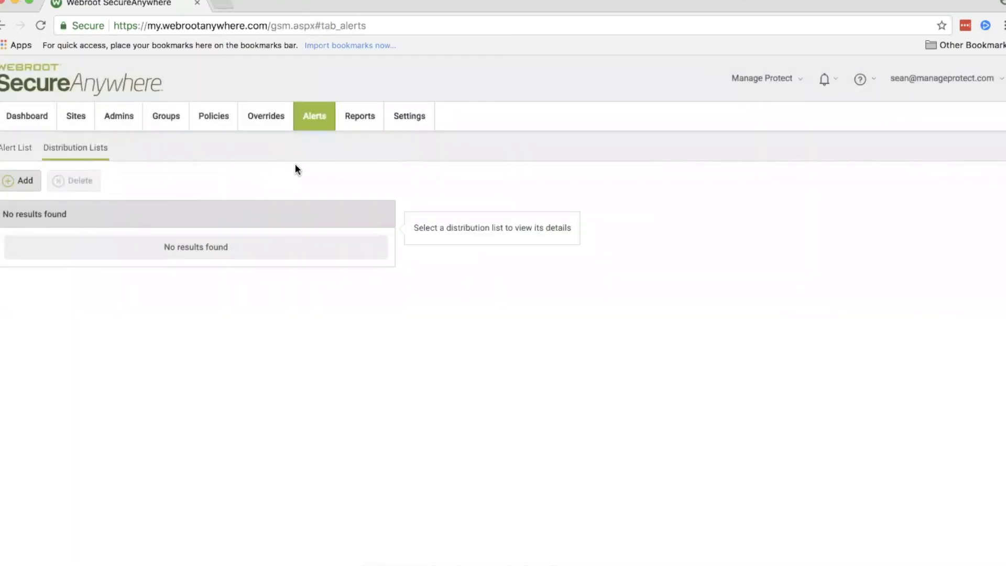
Step: Examine the sites and report types available for an on-demand report, leaving All sites selected
{"action": "left_click", "coordinate": [358, 124]}
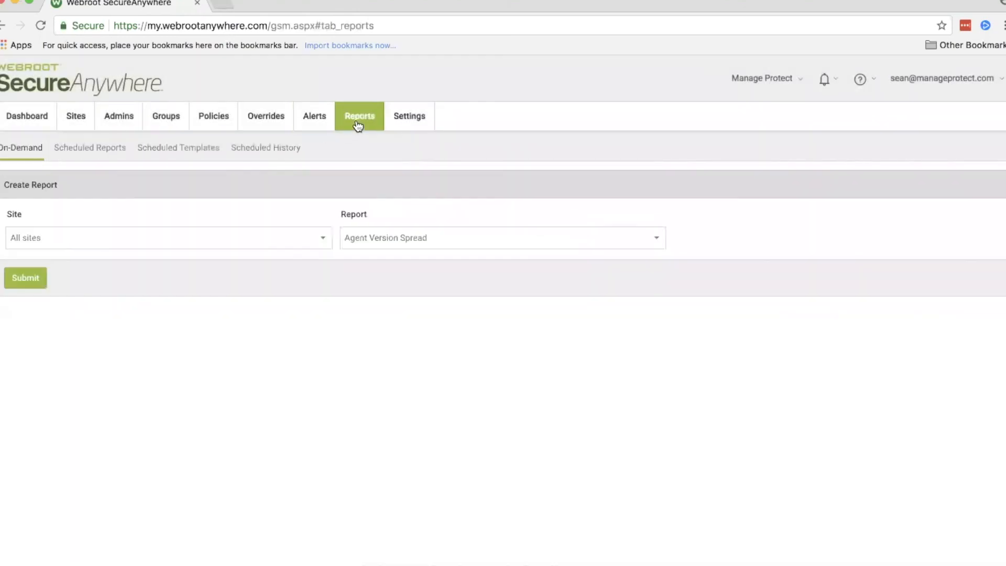
{"action": "left_click", "coordinate": [190, 231]}
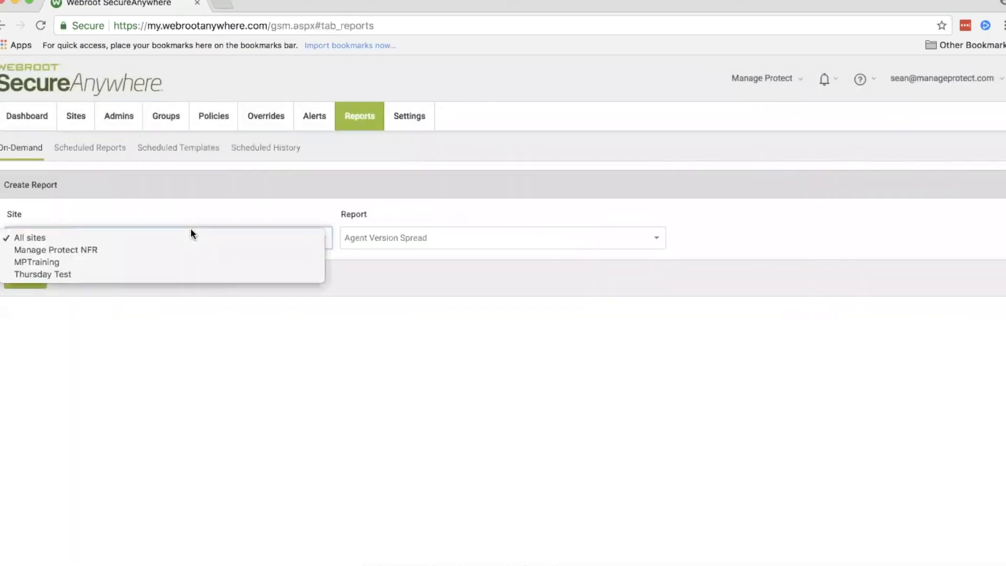
{"action": "left_click", "coordinate": [241, 213]}
{"action": "left_click", "coordinate": [408, 237]}
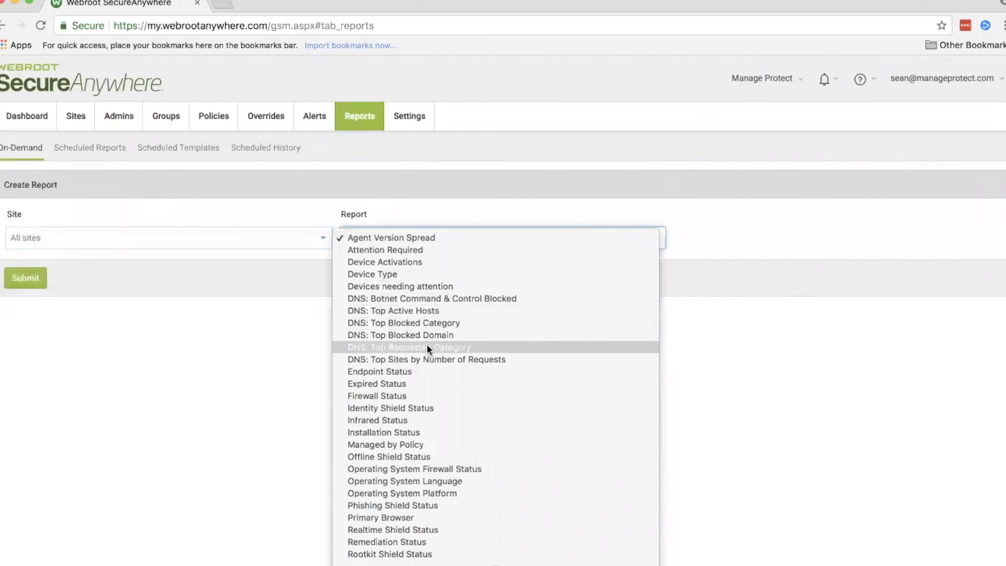
{"action": "scroll", "coordinate": [434, 375], "scroll_direction": "down", "scroll_amount": 3}
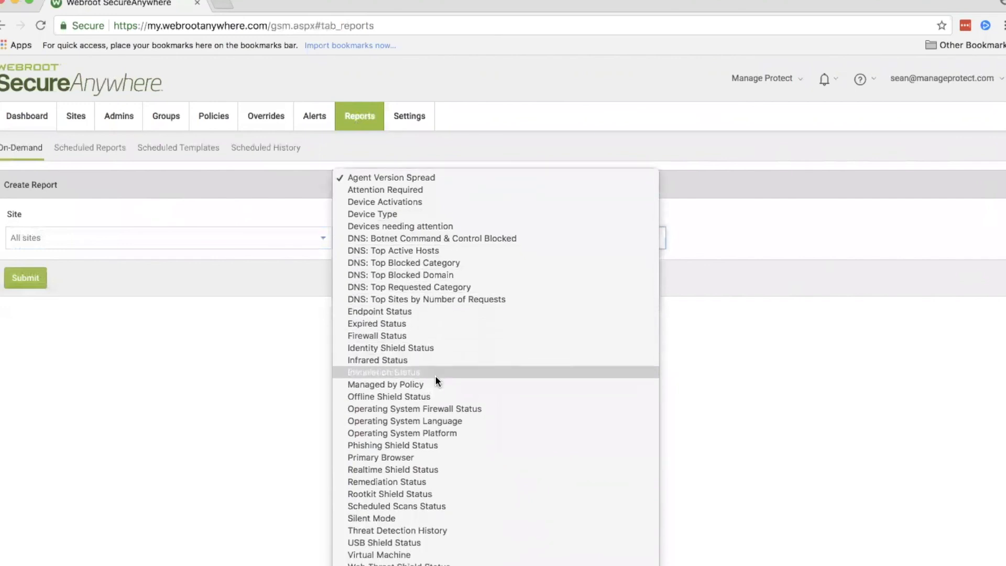